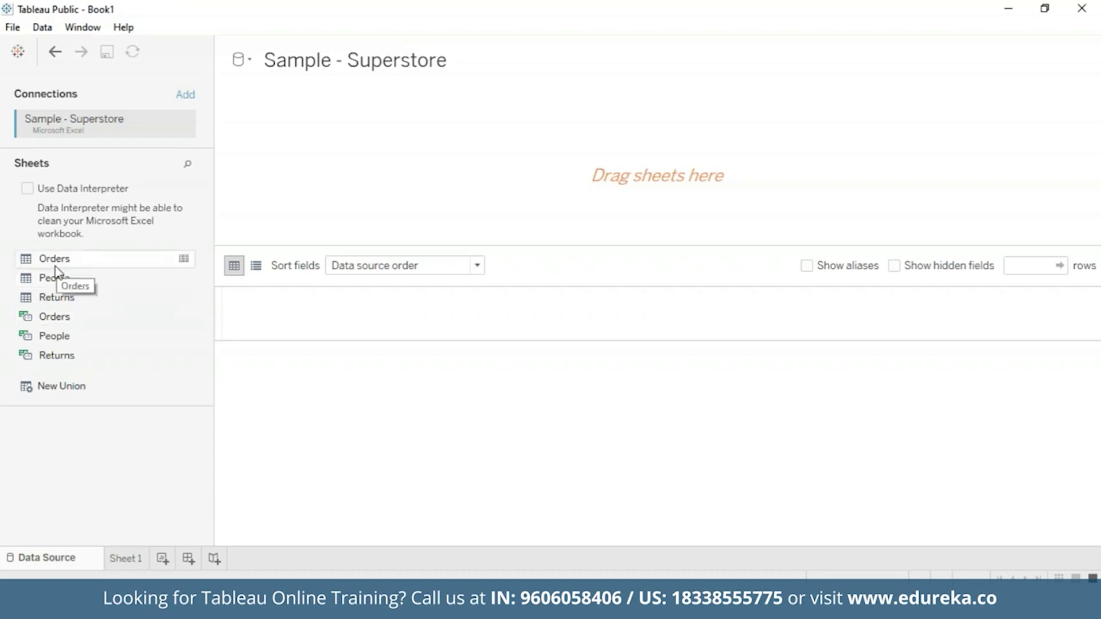
- Add the Orders and Returns sheets to the data source and combine them with a left join on Order ID
drag(55, 261, 561, 142)
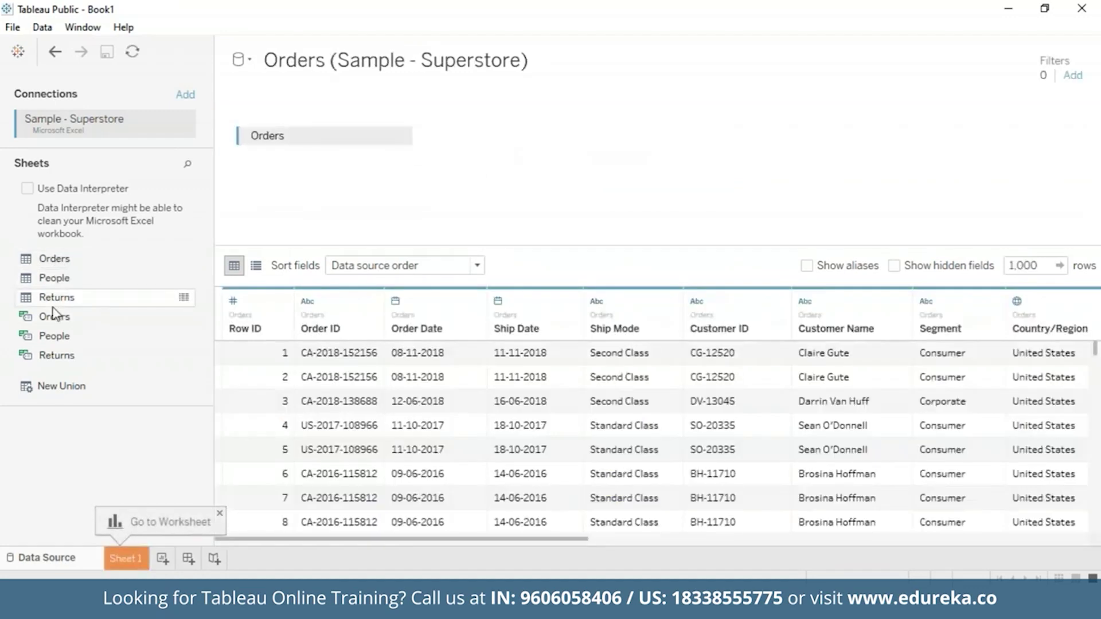
drag(51, 300, 260, 123)
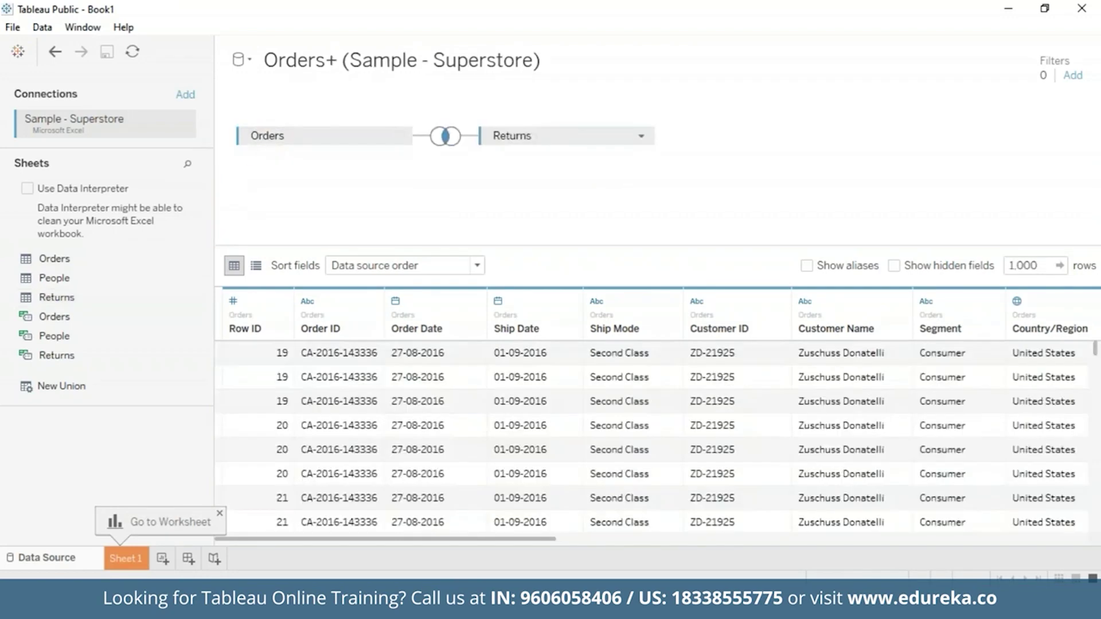
click(448, 138)
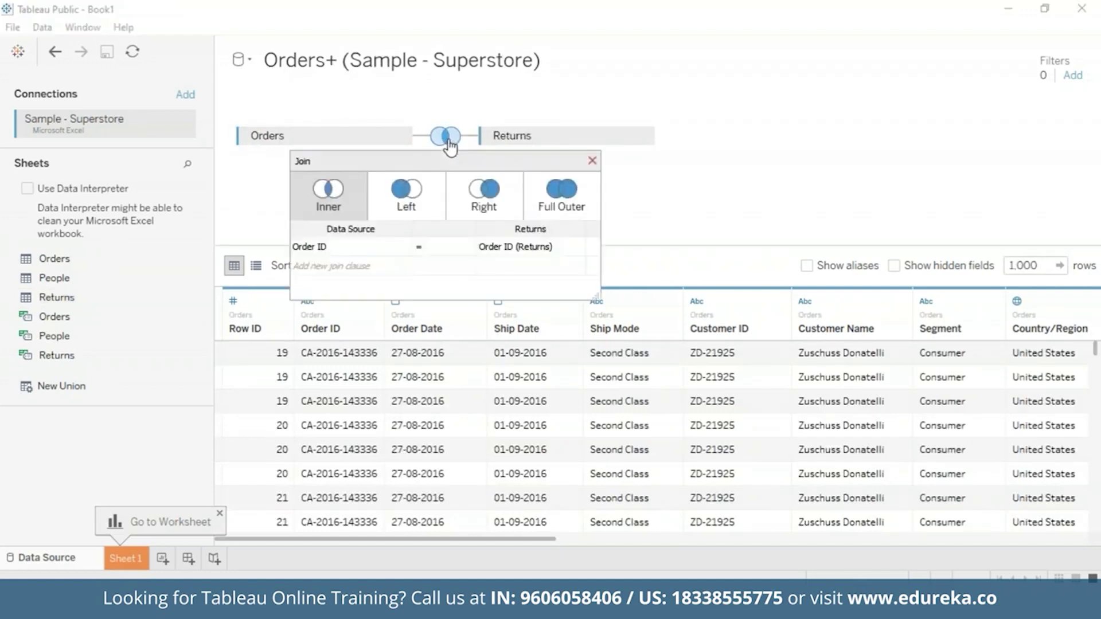
click(428, 210)
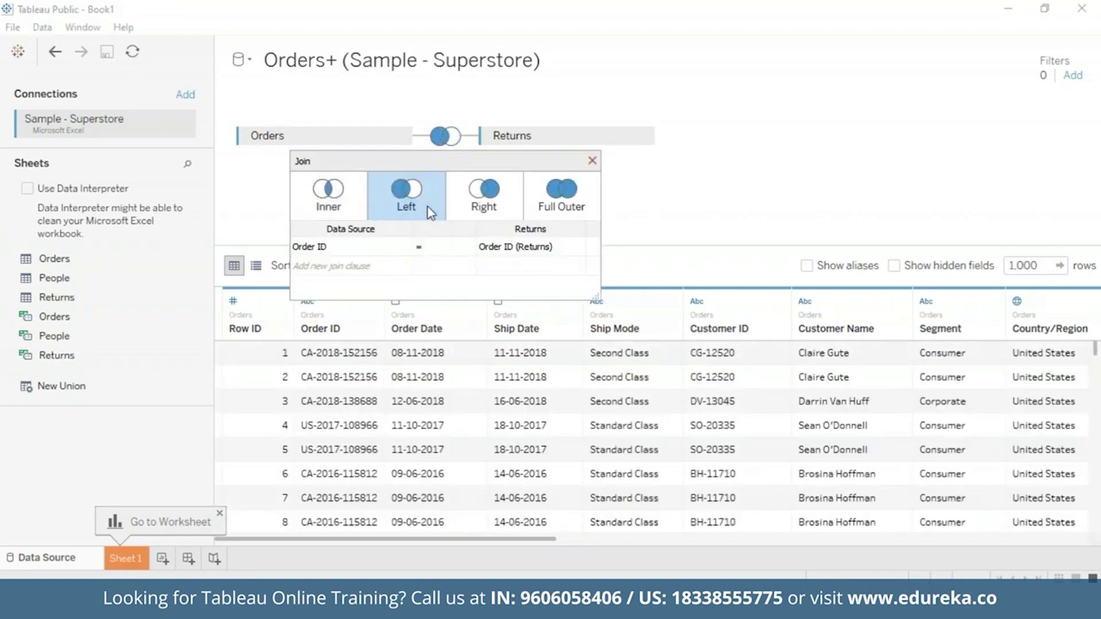
click(592, 162)
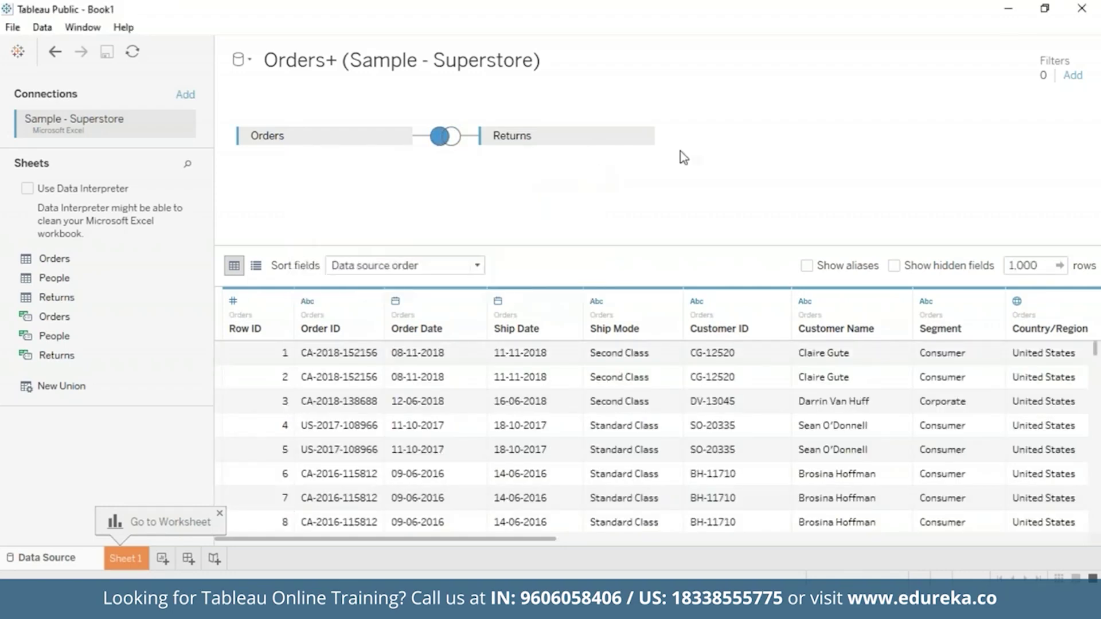
- Go to Sheet 1 and start a new calculated field named Returns
click(126, 561)
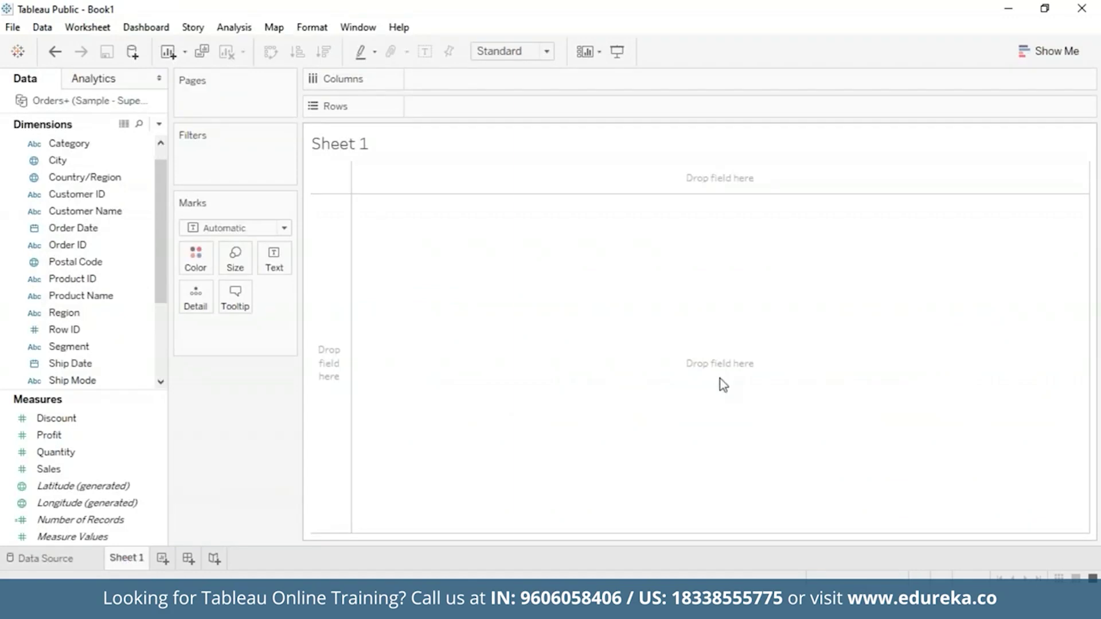
click(234, 29)
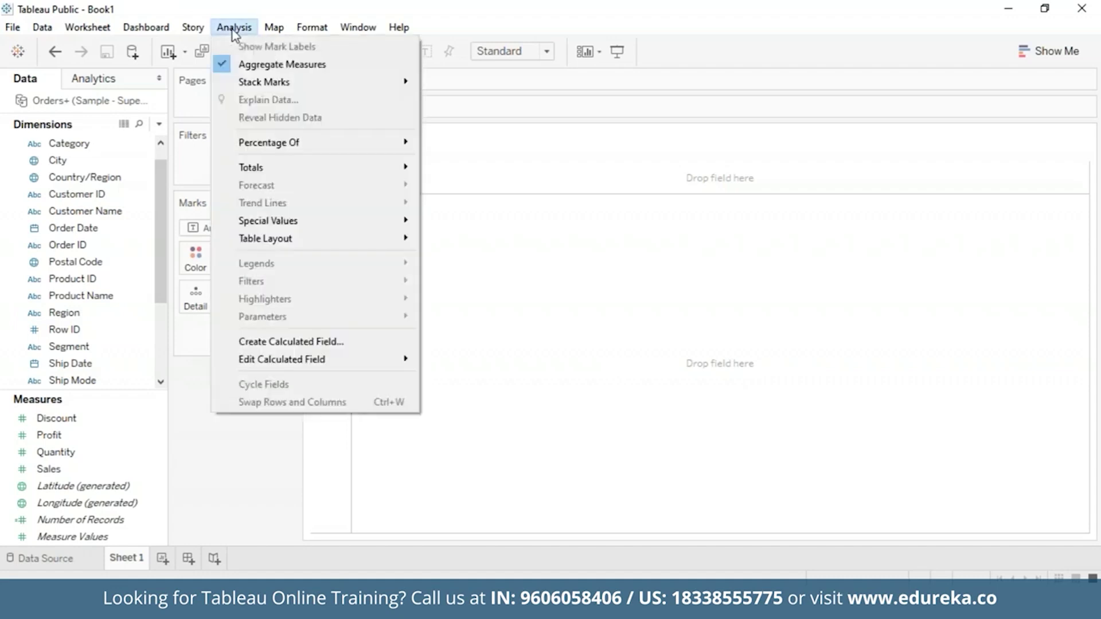
click(276, 341)
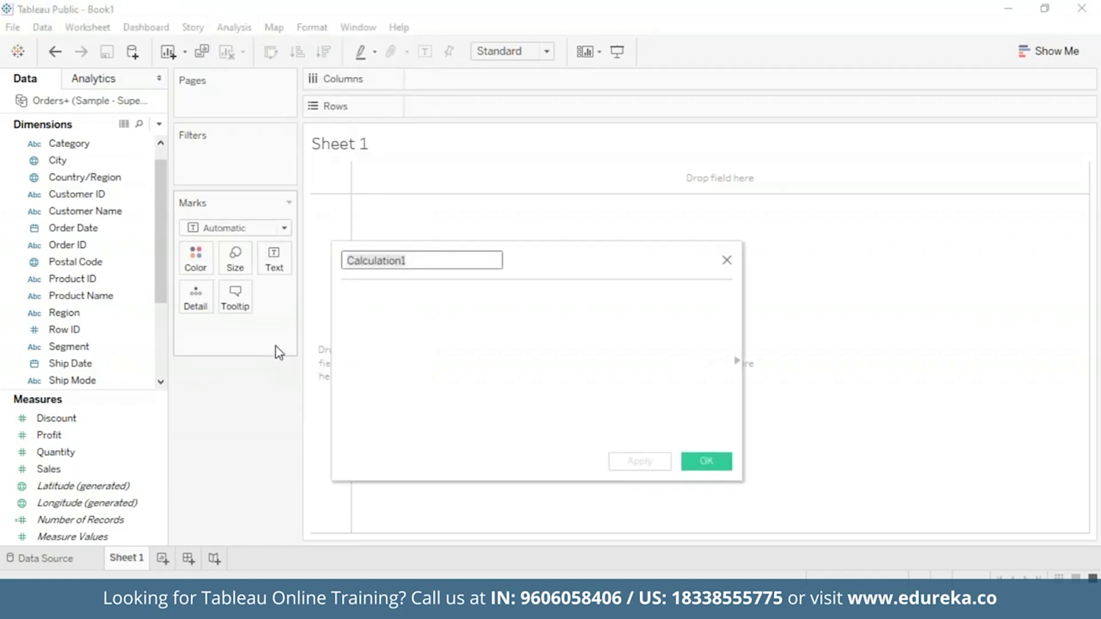
key(BackSpace)
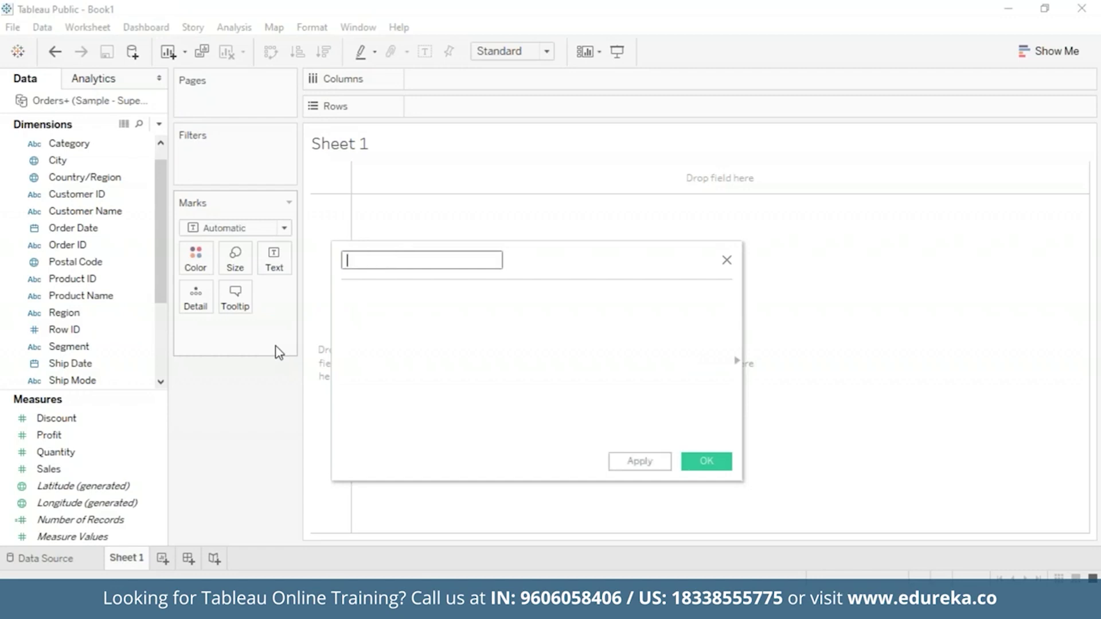
text(Returns)
- Enter the formula COUNT([Returned] = "Yes") for the Returns calculated field and save it
click(418, 334)
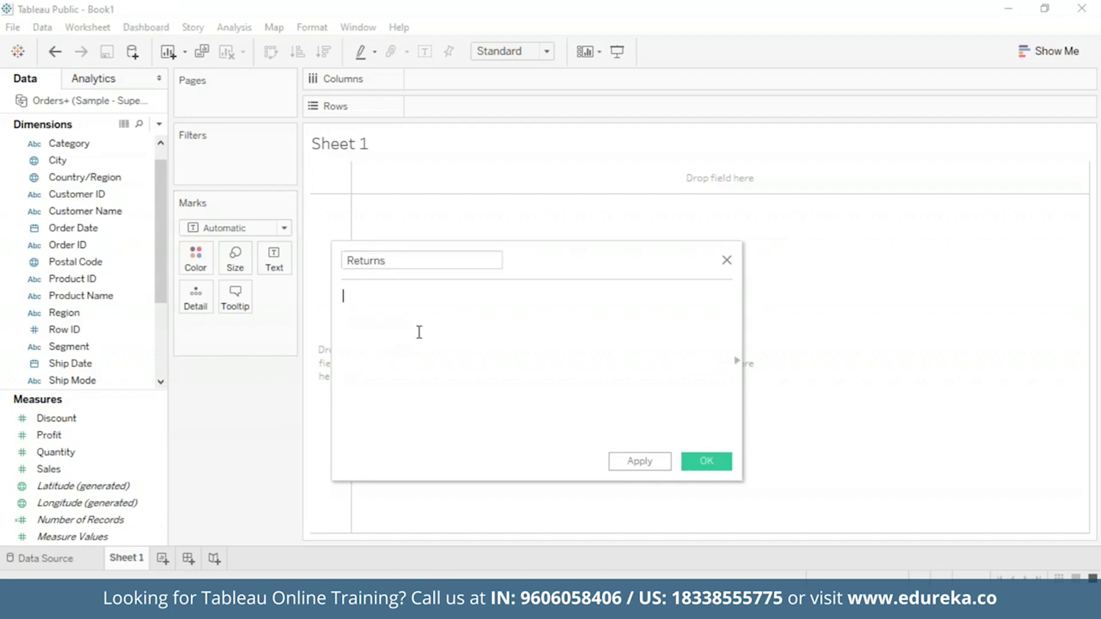
text(C)
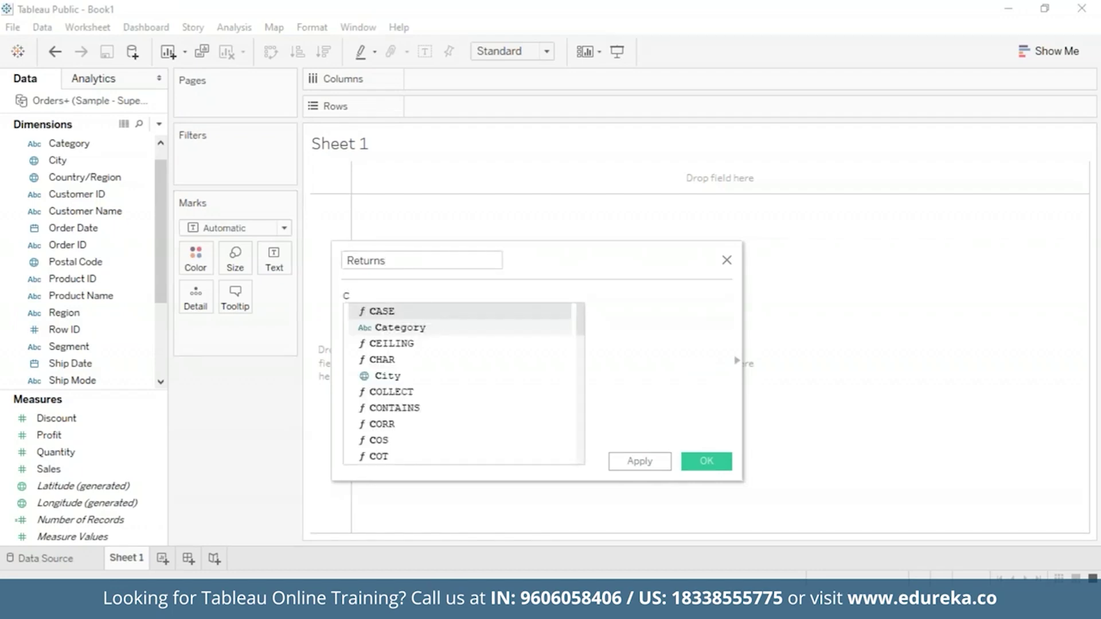
text(ou)
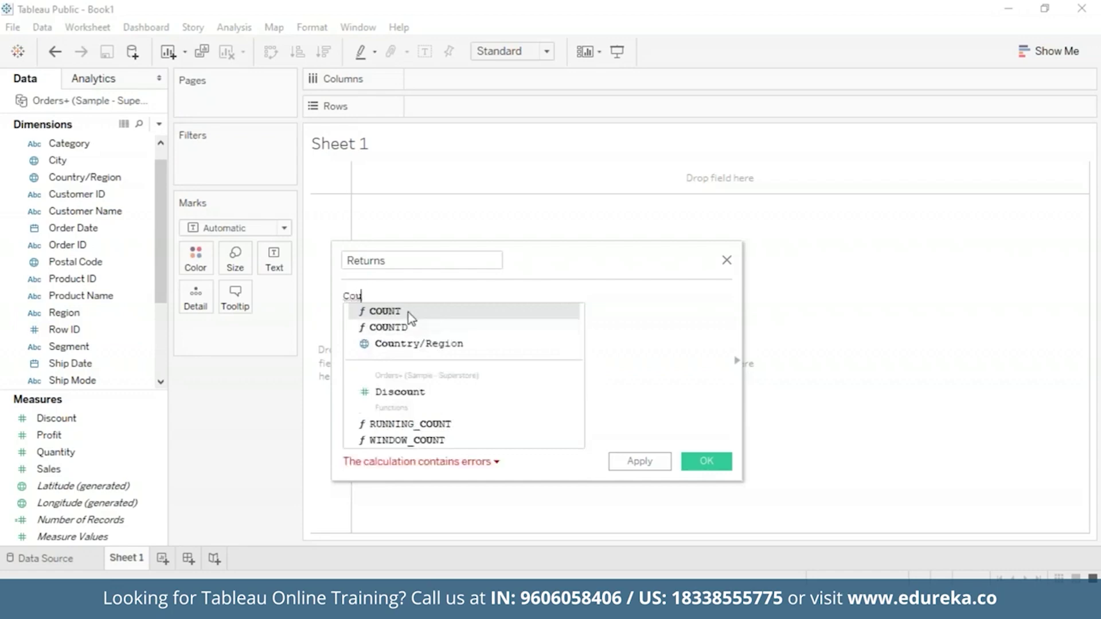
double_click(408, 312)
text(re)
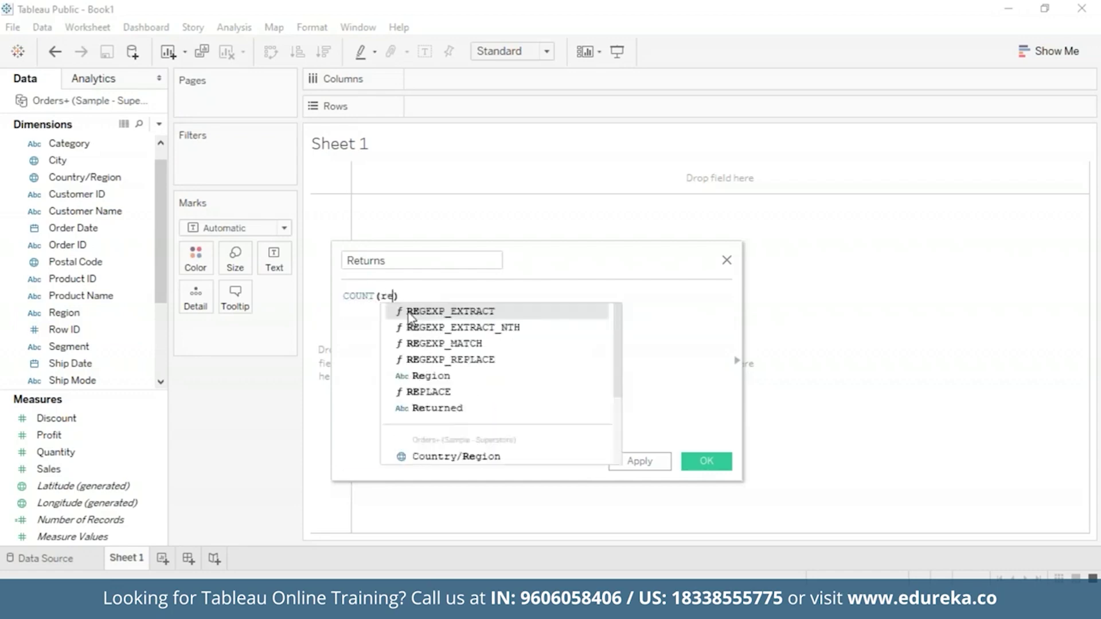
text(tu)
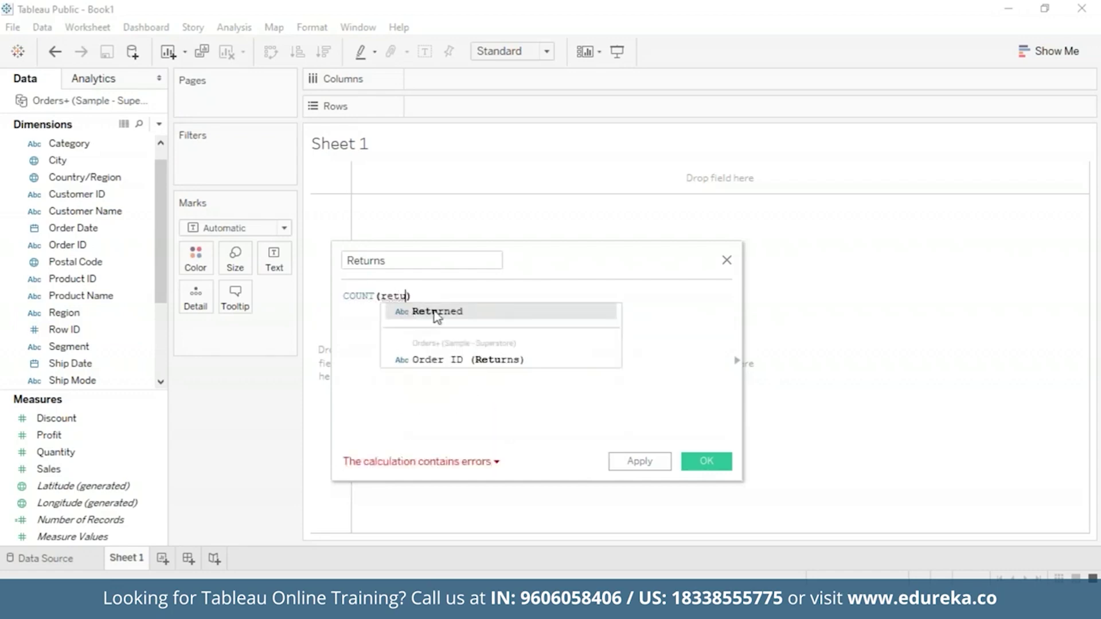
double_click(439, 313)
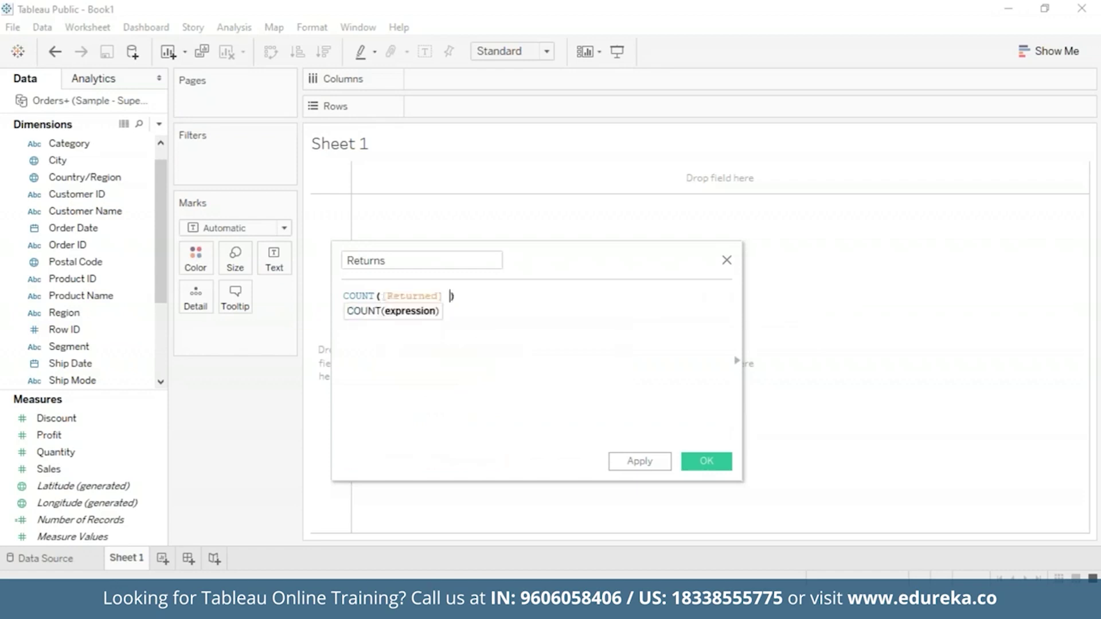
text(= "Yes)
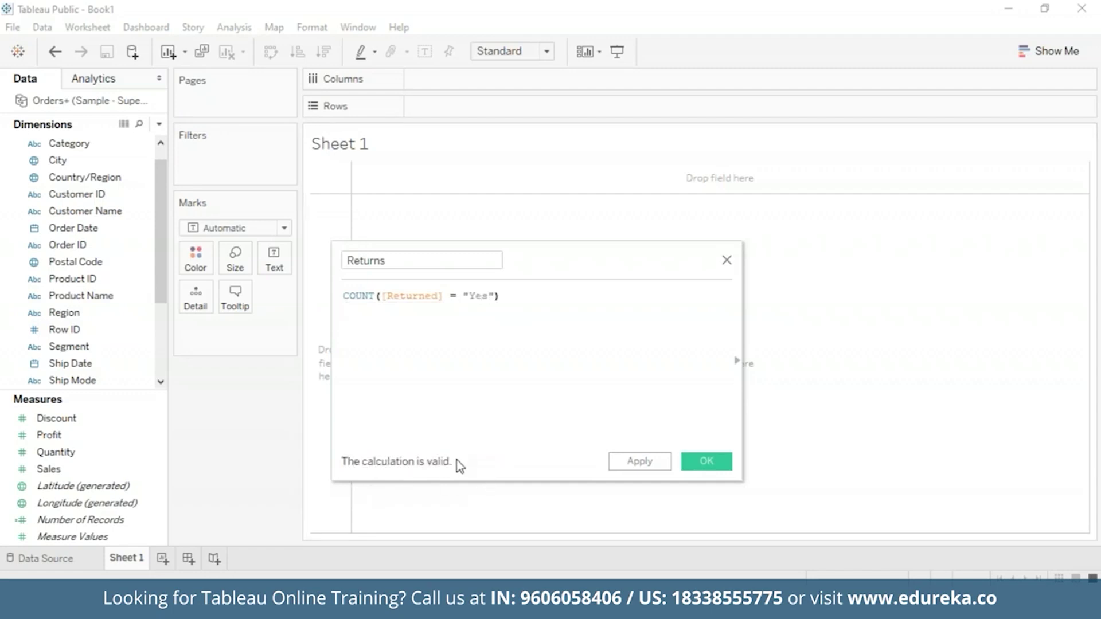
click(654, 463)
click(717, 466)
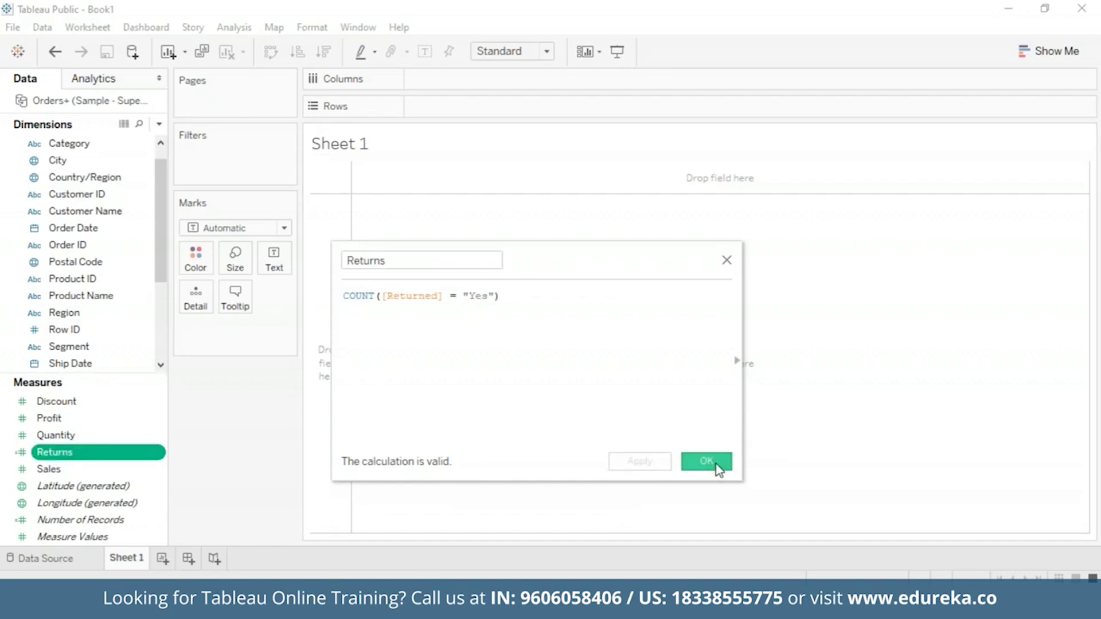
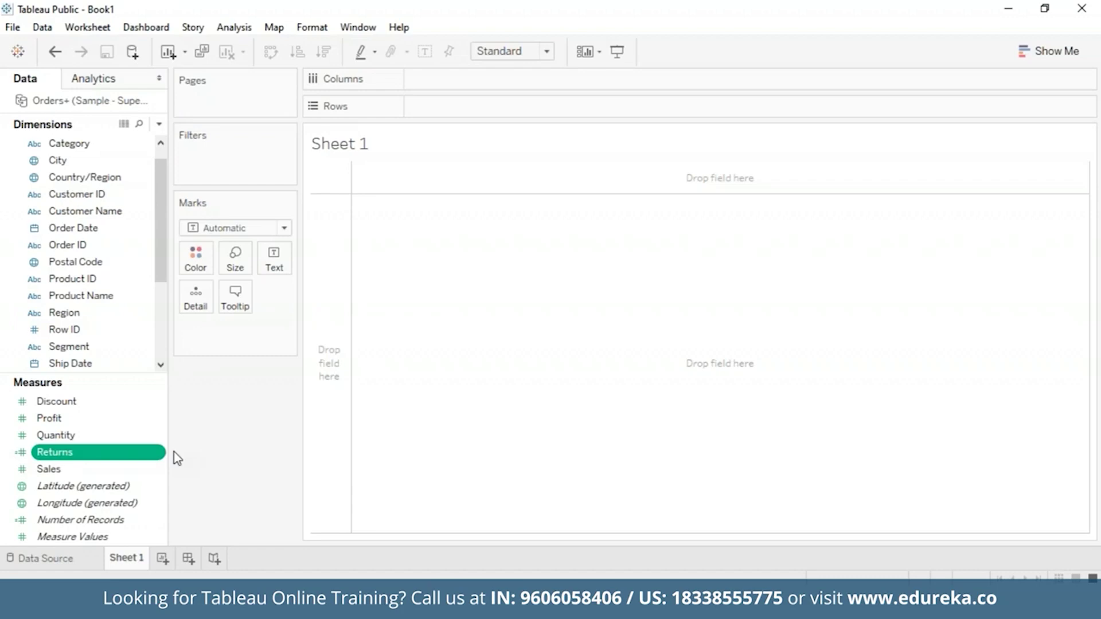
- Chart Returns as rows against Sub-Category as columns and sort the sub-categories in descending order of Returns
drag(167, 190, 167, 238)
drag(89, 315, 483, 80)
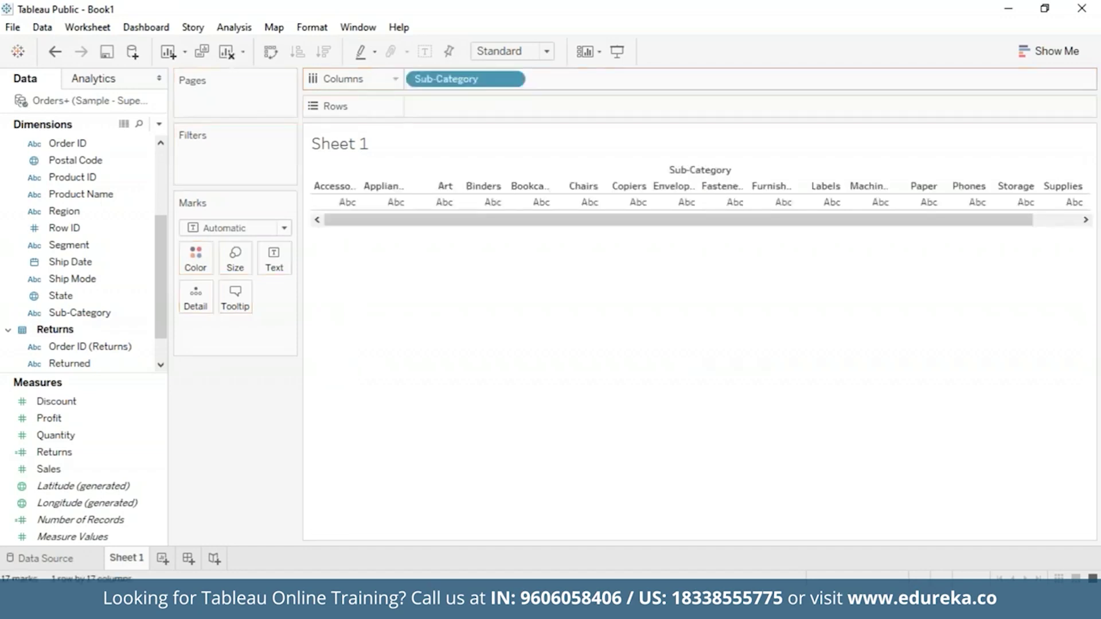
mouse_move(92, 452)
mouse_down()
mouse_move(556, 134)
mouse_move(482, 120)
mouse_move(472, 106)
mouse_up()
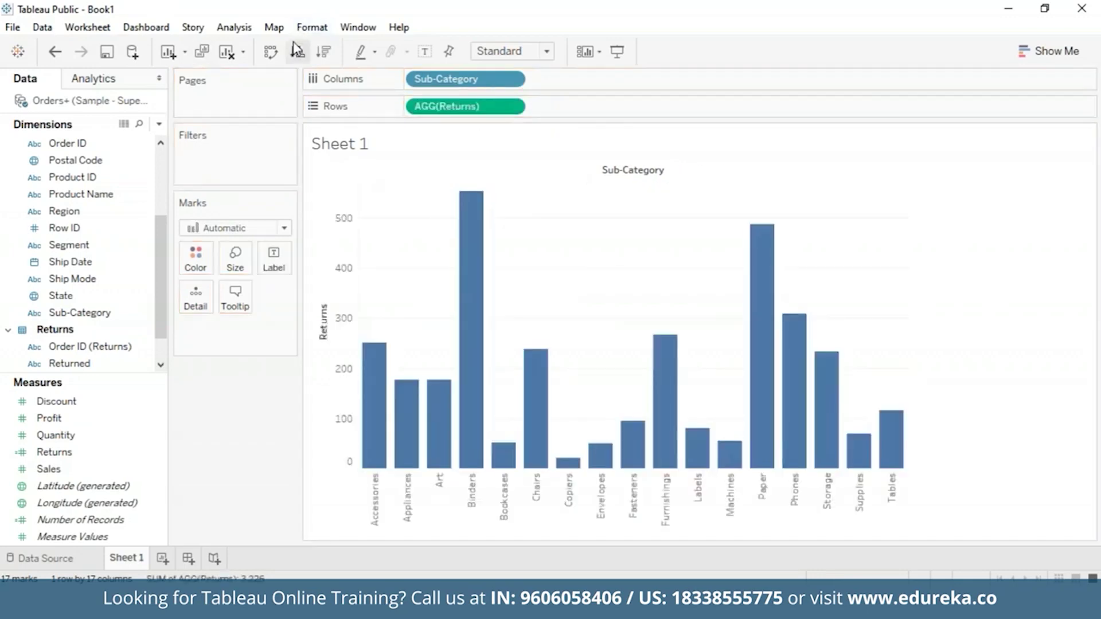
click(329, 58)
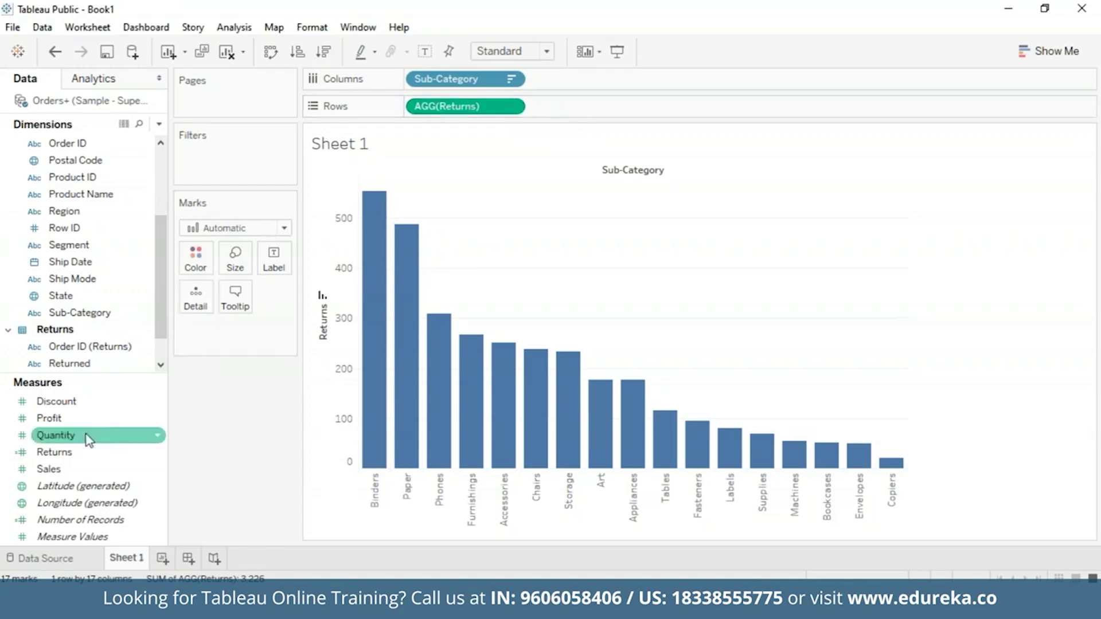
- Add a second Returns measure to the rows and combine both measures on a dual axis
drag(86, 453, 573, 107)
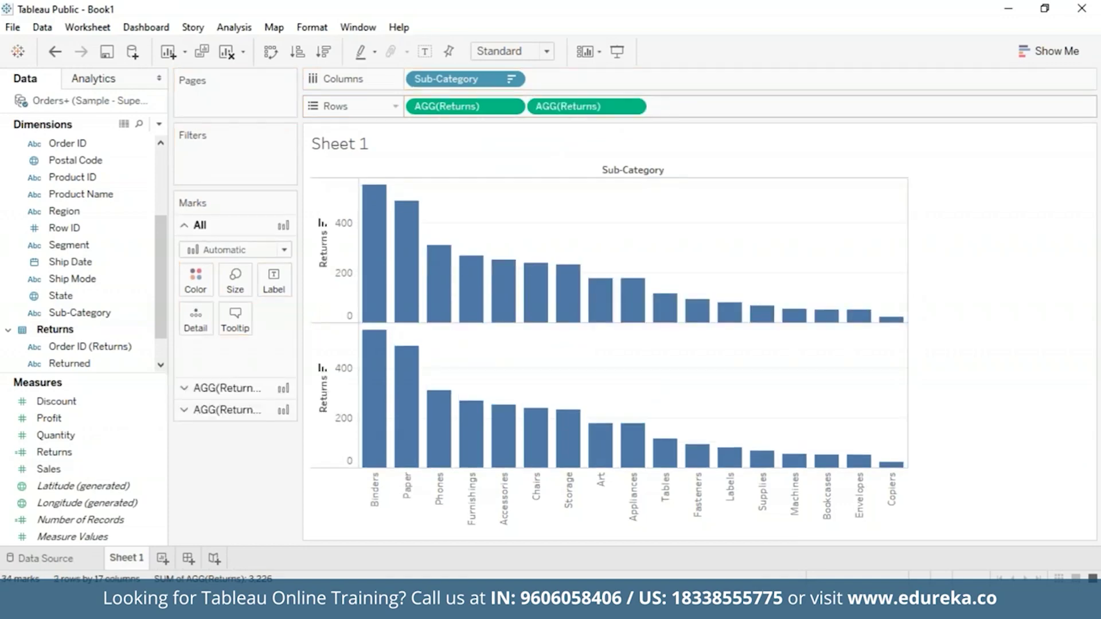
click(633, 109)
click(633, 109)
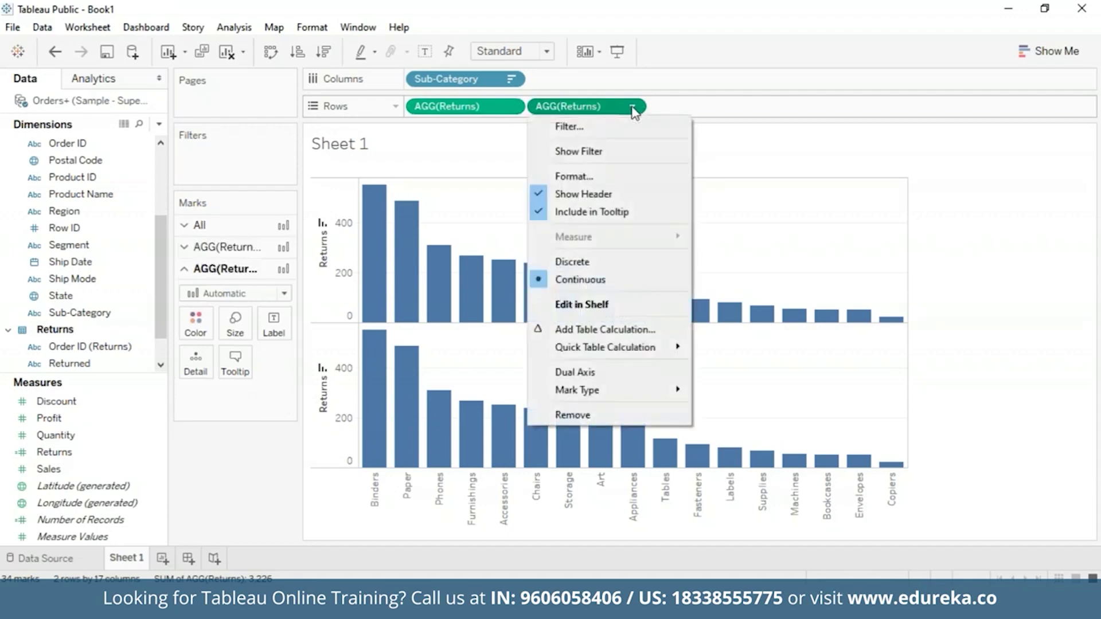
click(607, 373)
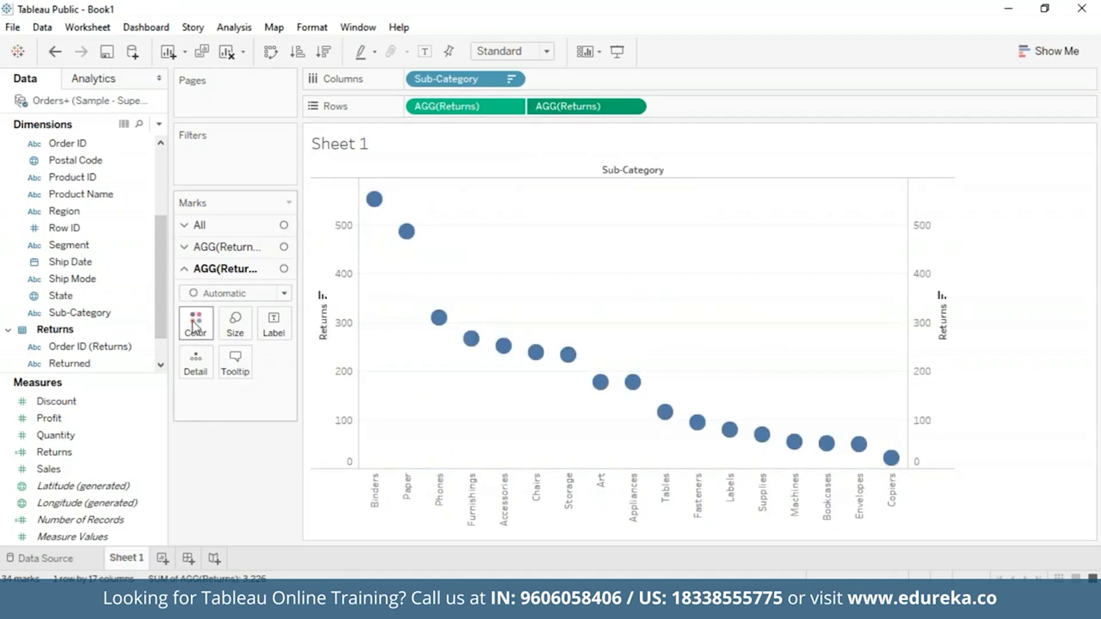
- Change the mark type of the first Returns measure to Bar
click(189, 248)
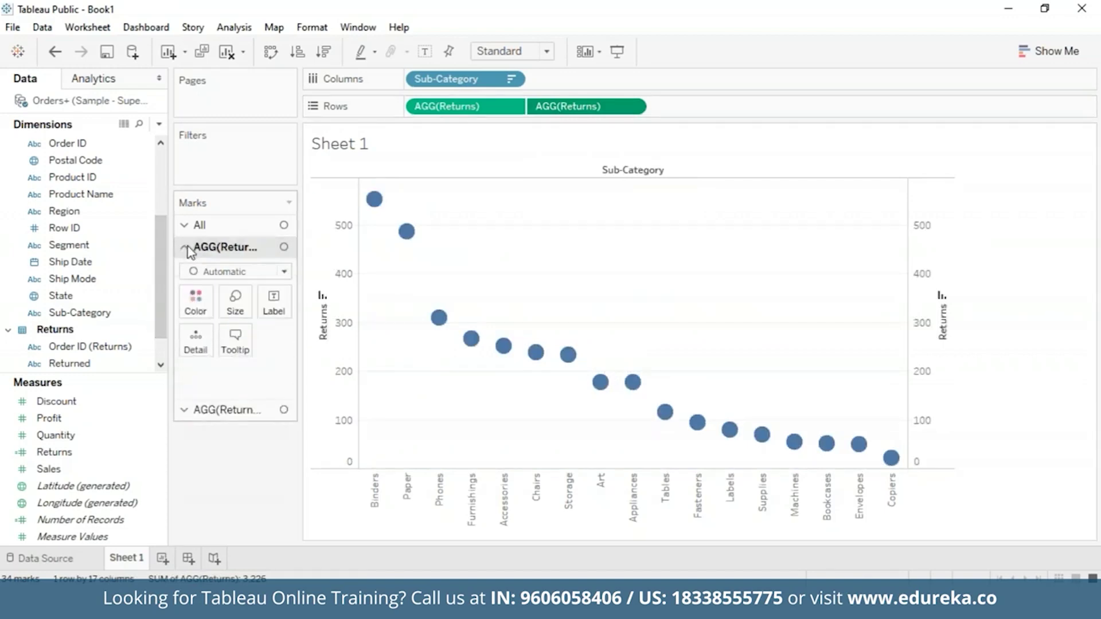
click(281, 272)
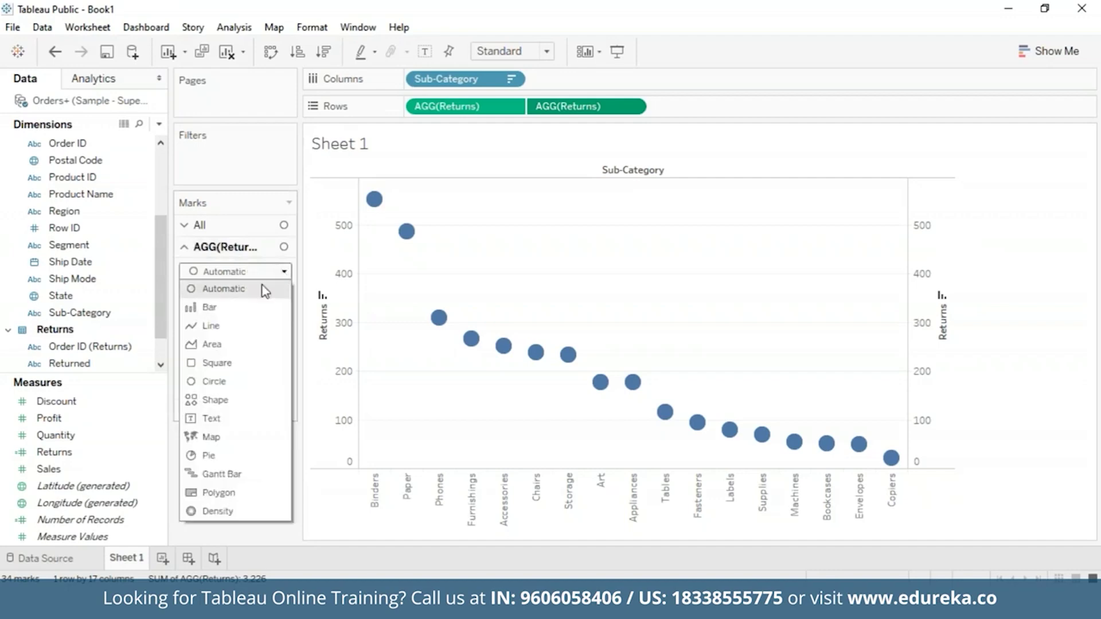
click(245, 310)
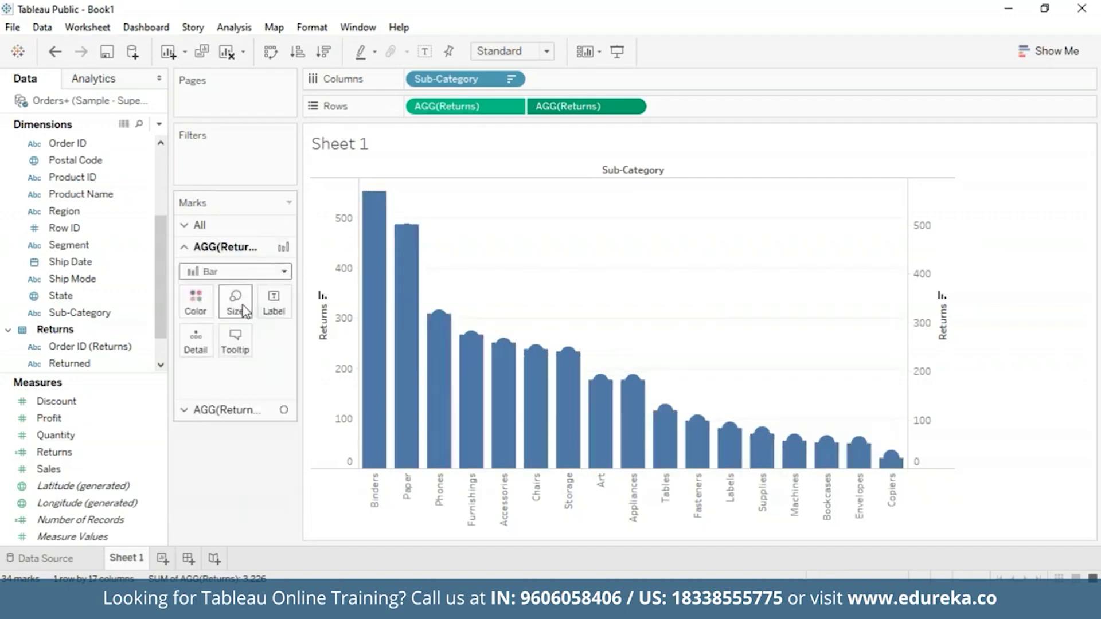
- Change the second Returns measure's mark type to Line and colour the line orange
click(264, 414)
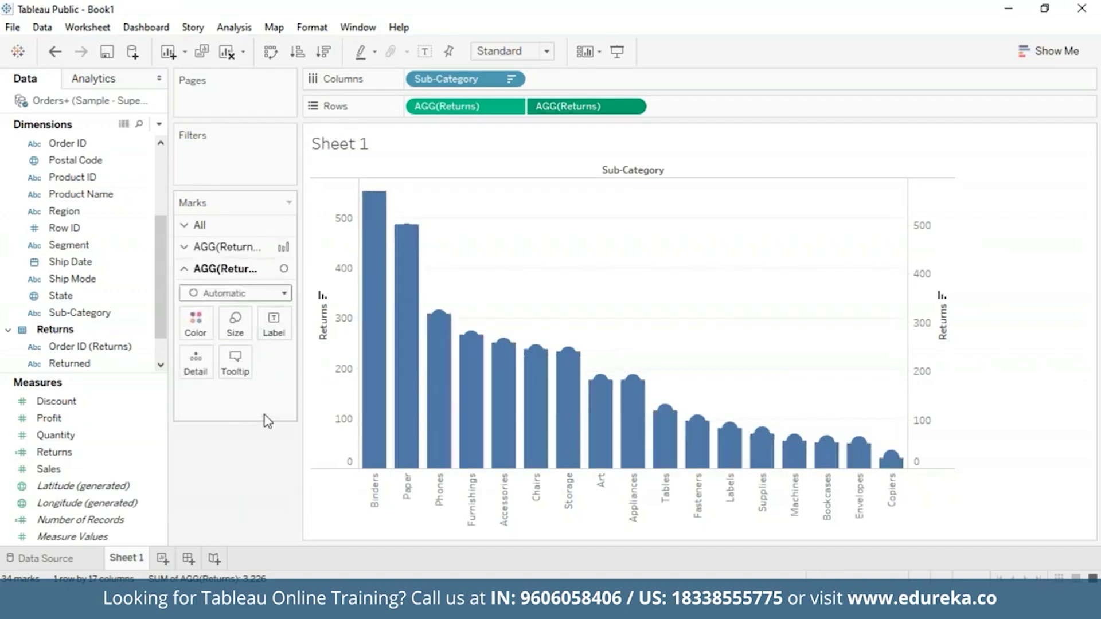
click(285, 294)
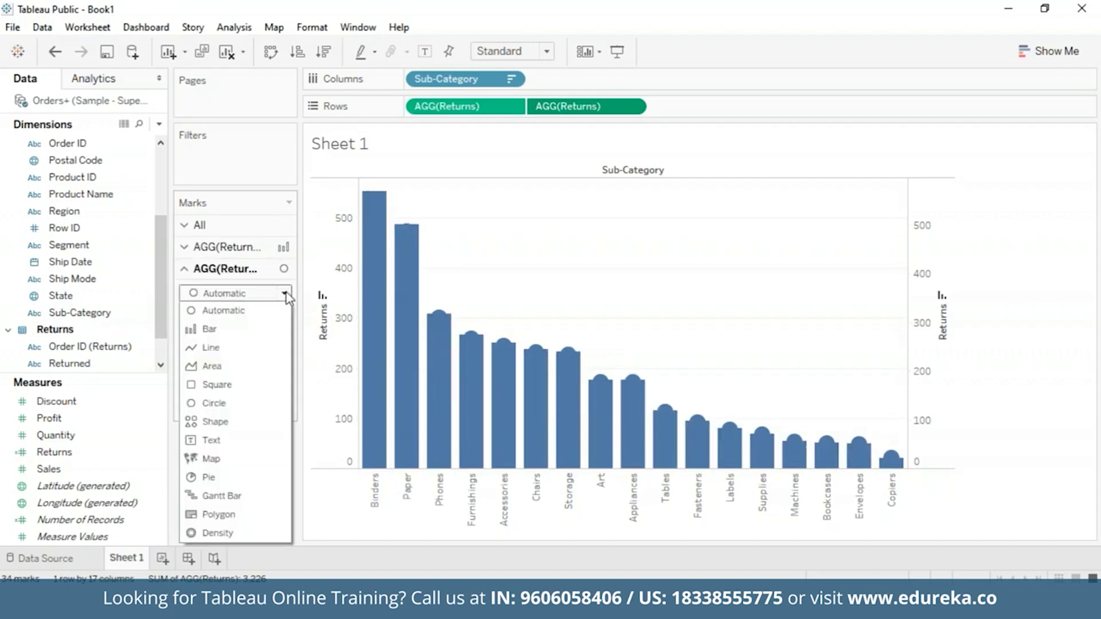
click(232, 353)
click(202, 315)
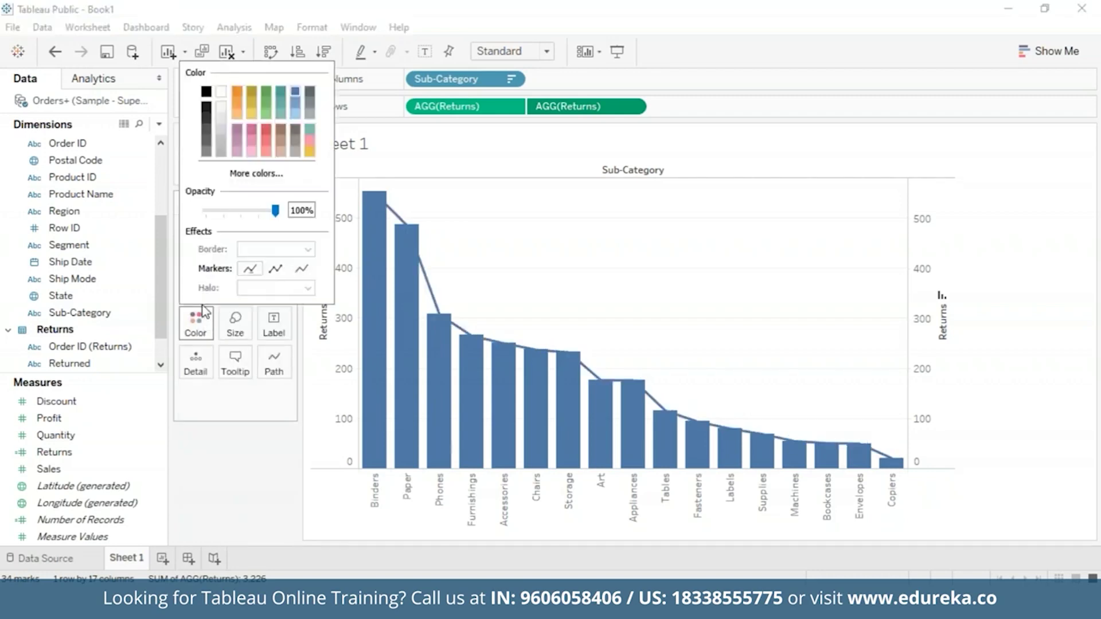
click(237, 91)
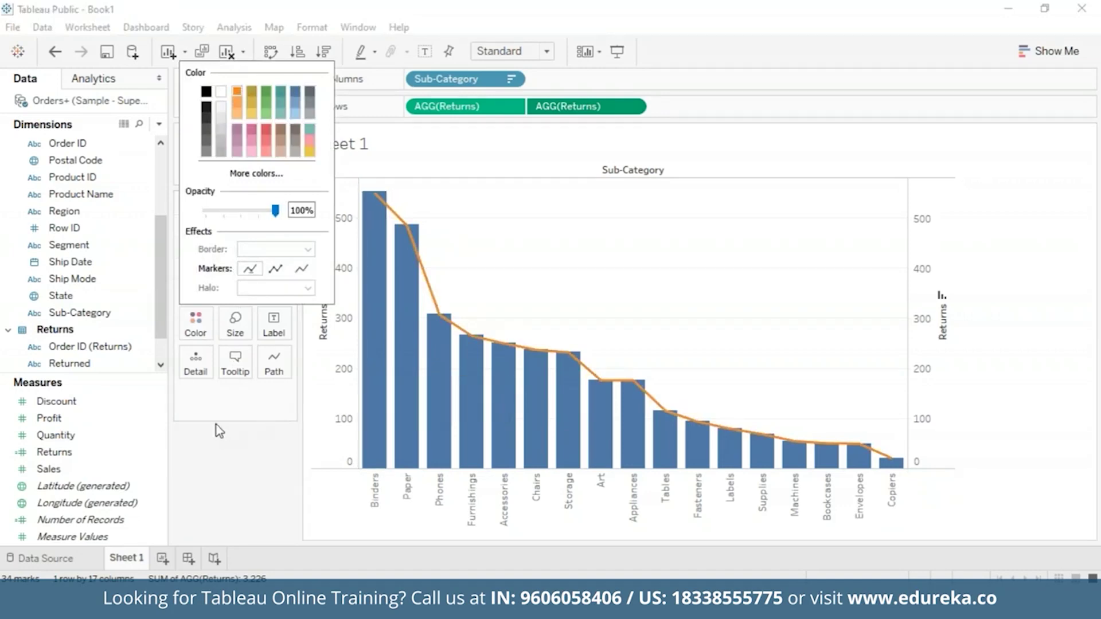
click(228, 408)
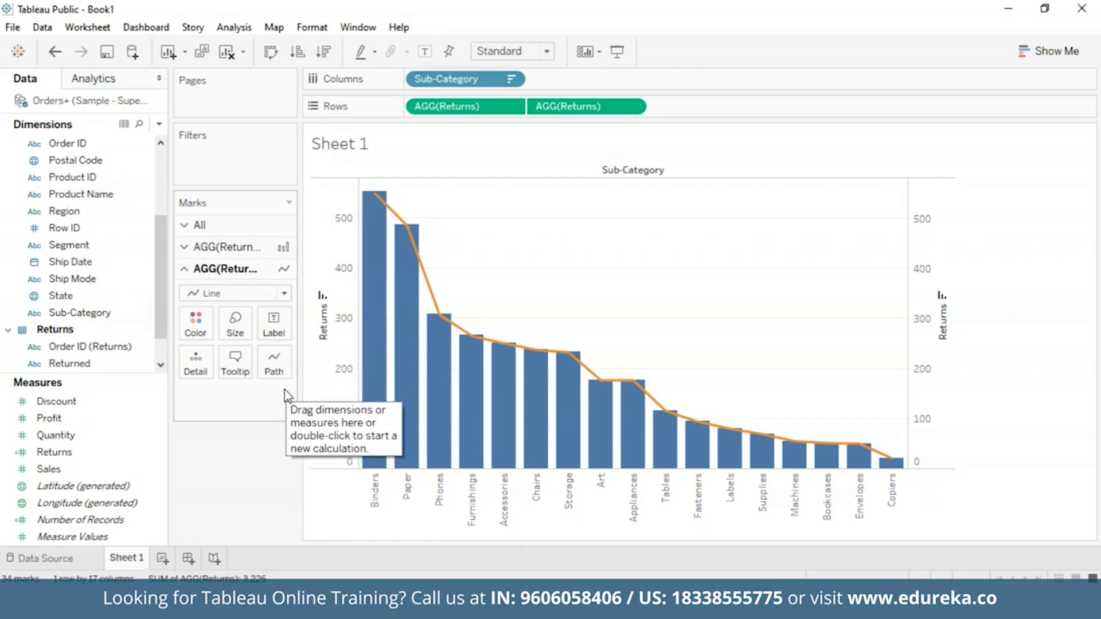
- Recolour the bars of the first Returns measure dark blue with the custom colour #00557f
click(197, 248)
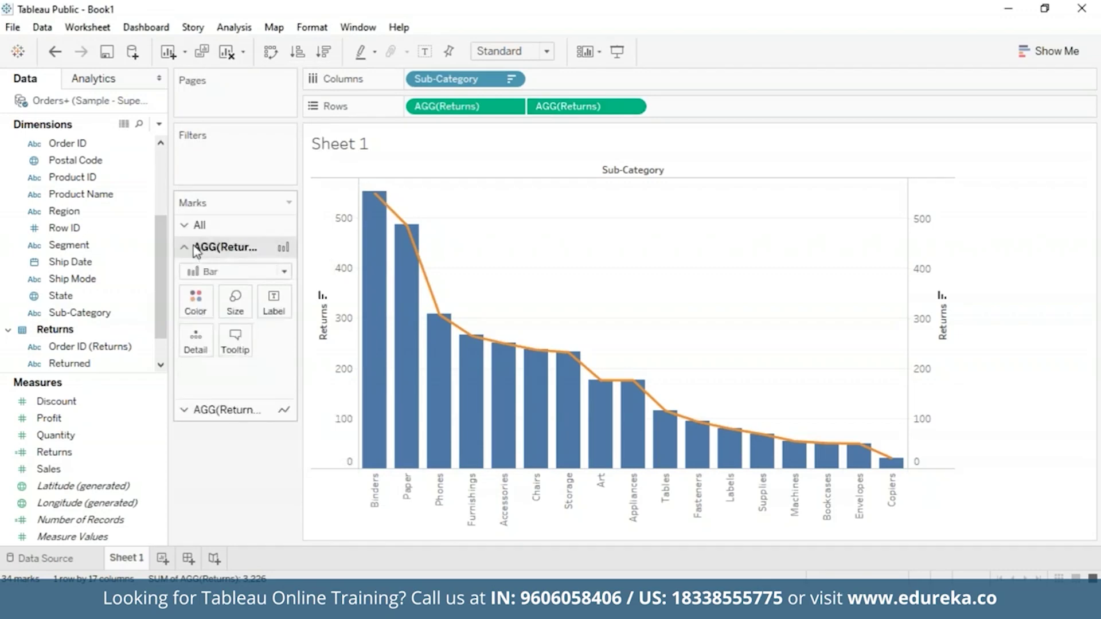
click(196, 304)
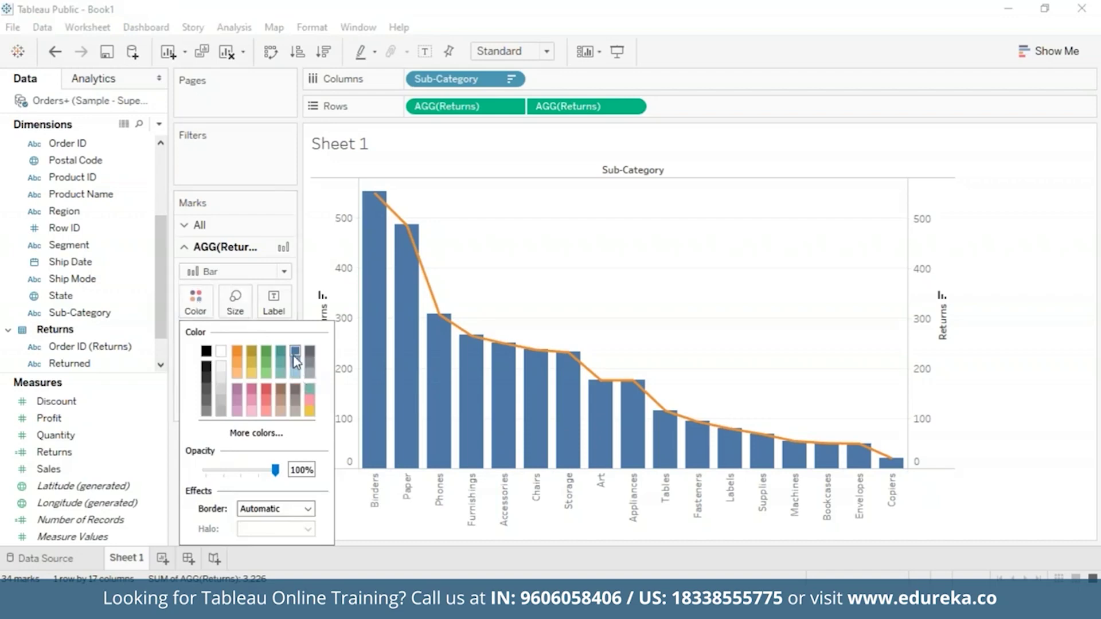
click(282, 433)
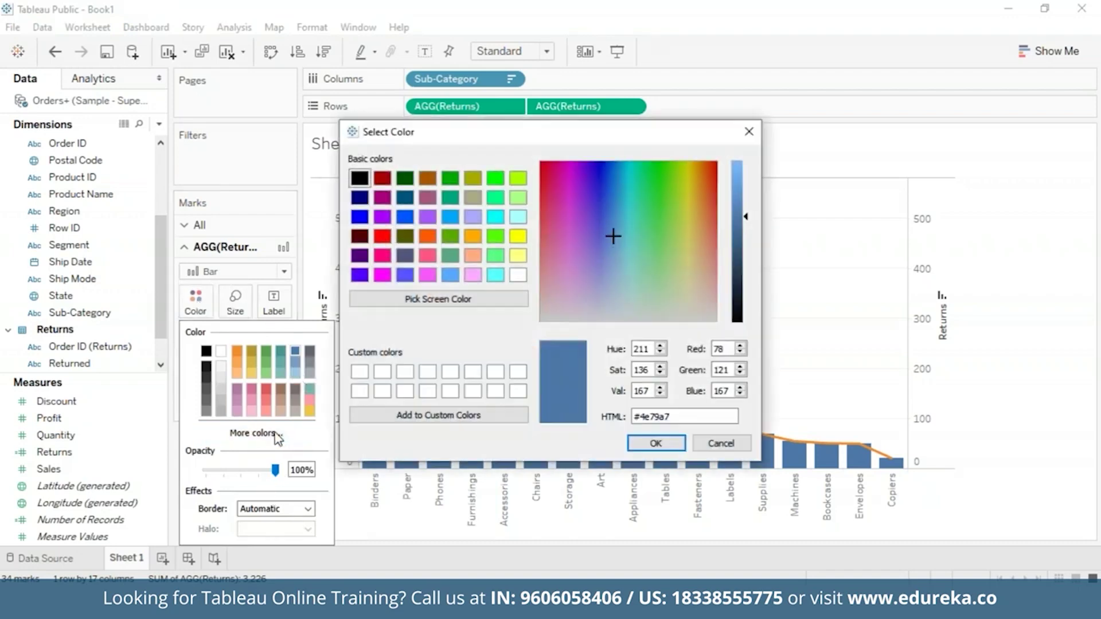
click(403, 199)
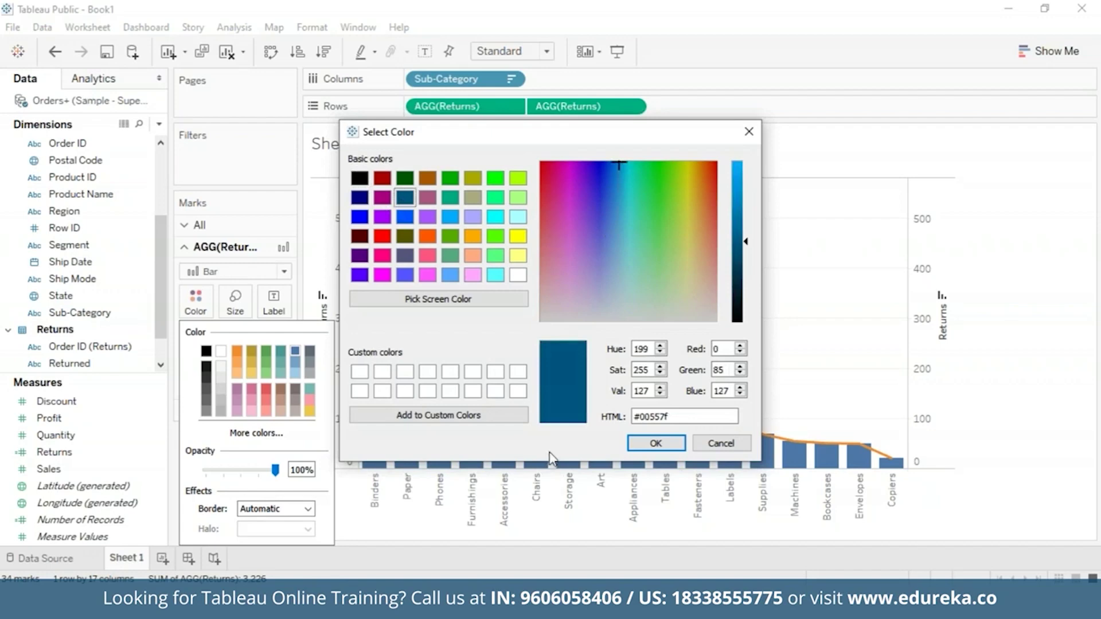
click(657, 444)
click(195, 299)
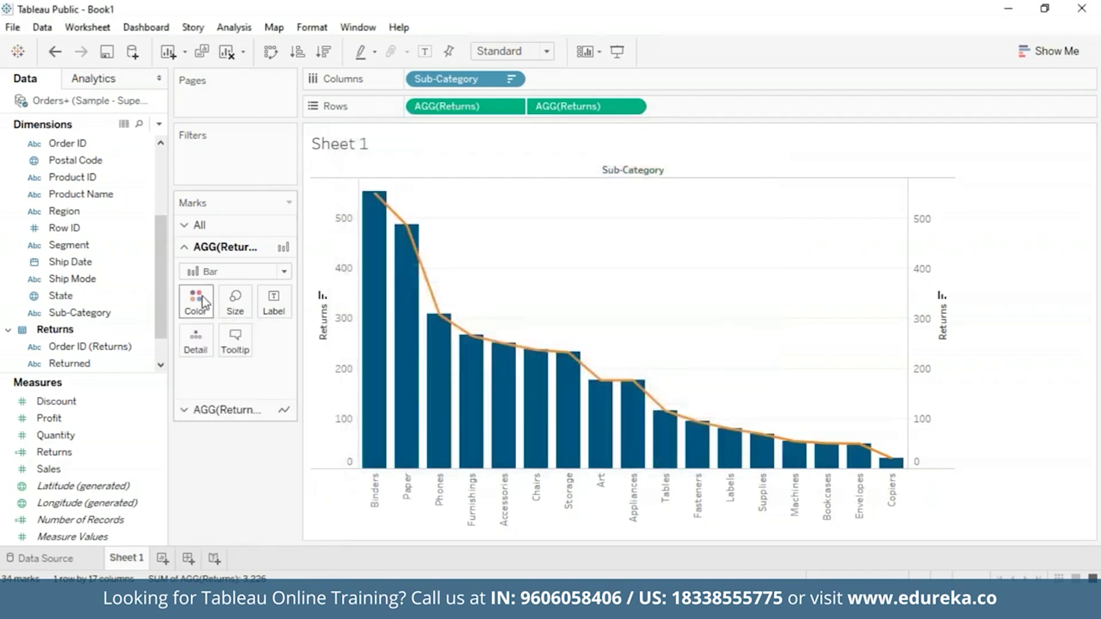
- Apply a Running Total quick table calculation to the second Returns measure in the rows
click(183, 410)
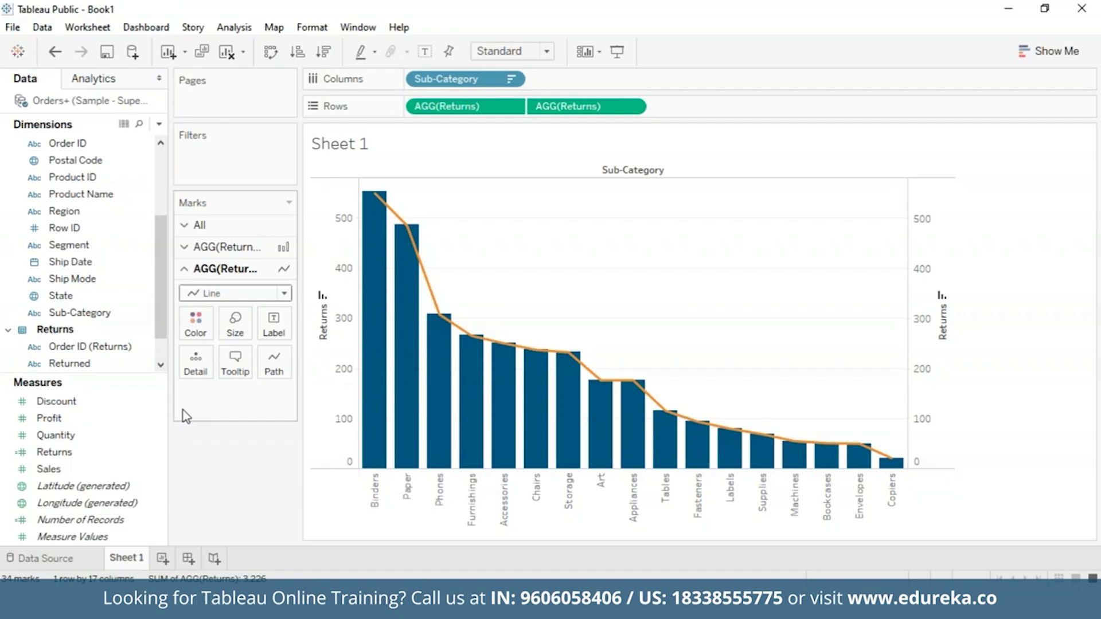
right_click(594, 109)
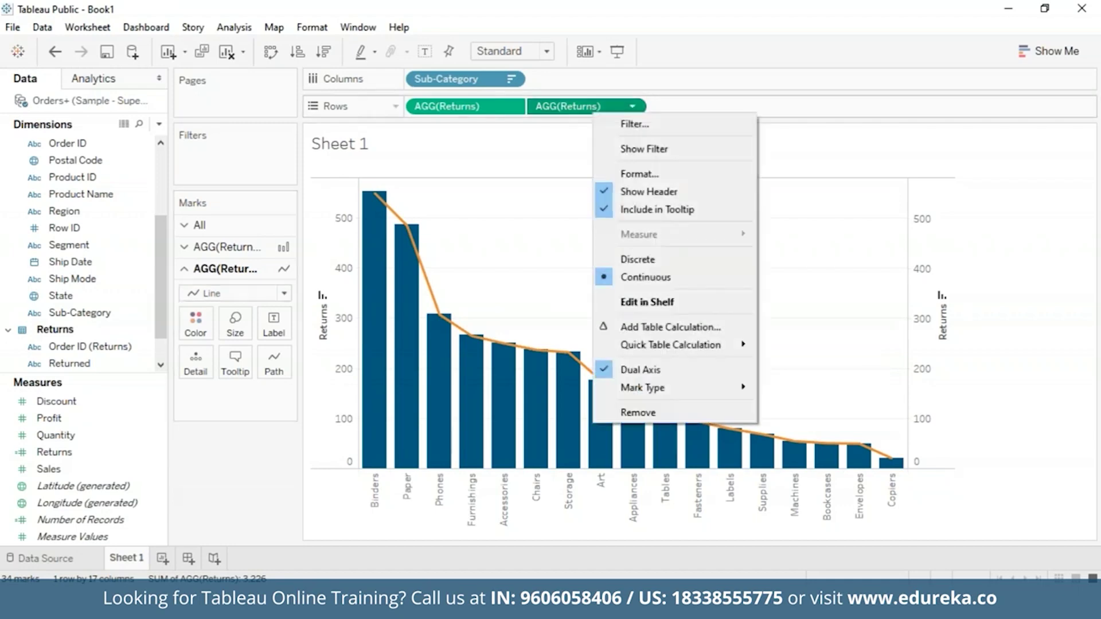
mouse_move(746, 344)
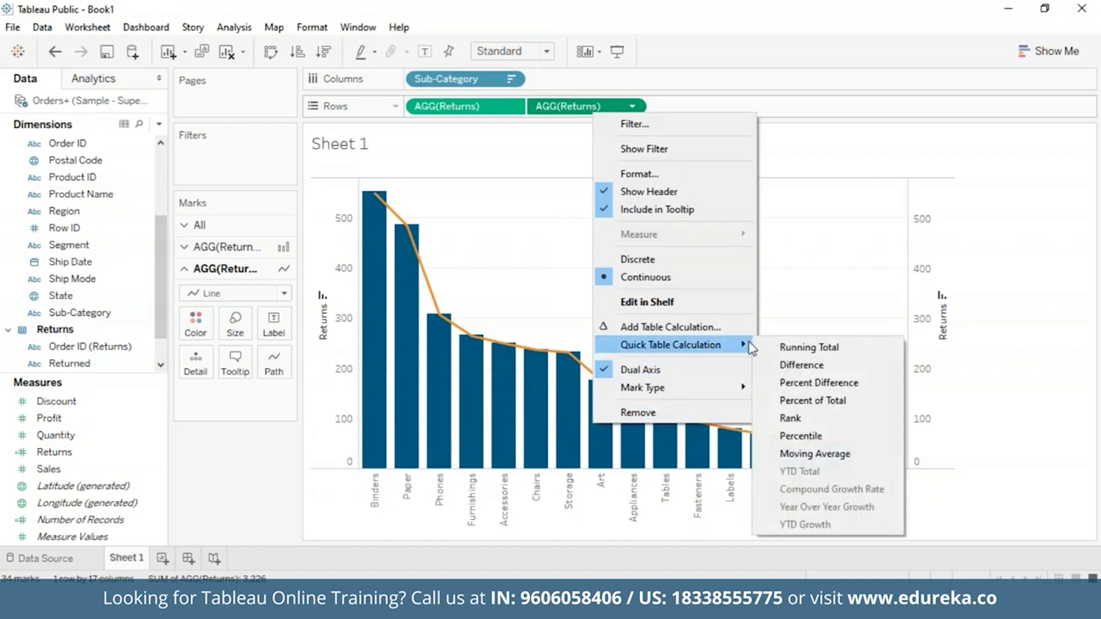
click(812, 349)
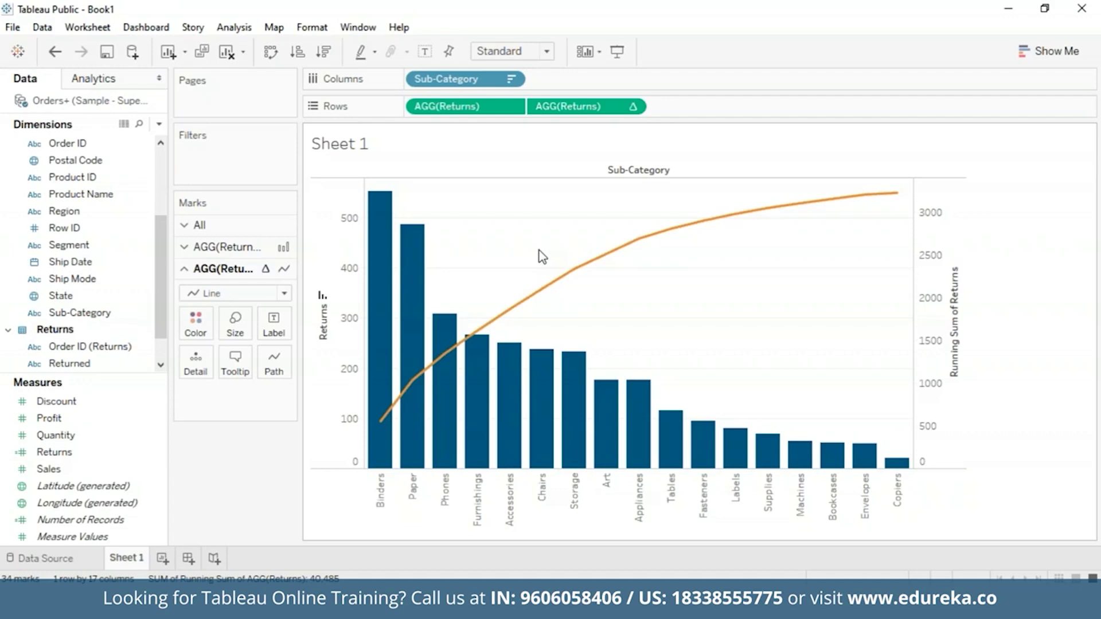
- Edit the second Returns measure's table calculation to add a secondary calculation of type Percent of Total
right_click(621, 109)
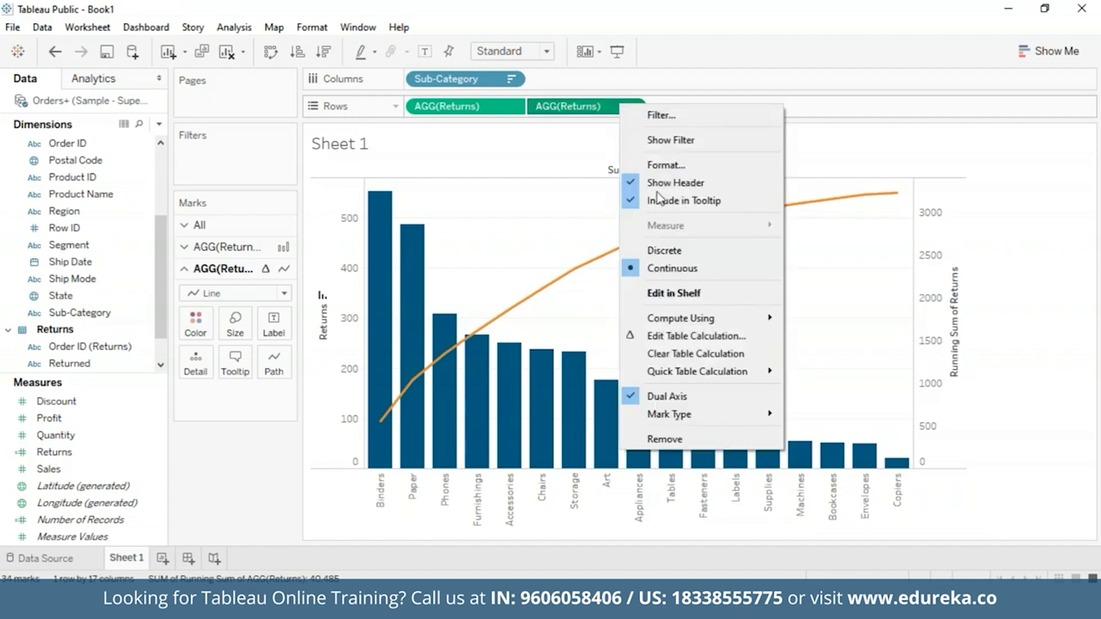
click(710, 339)
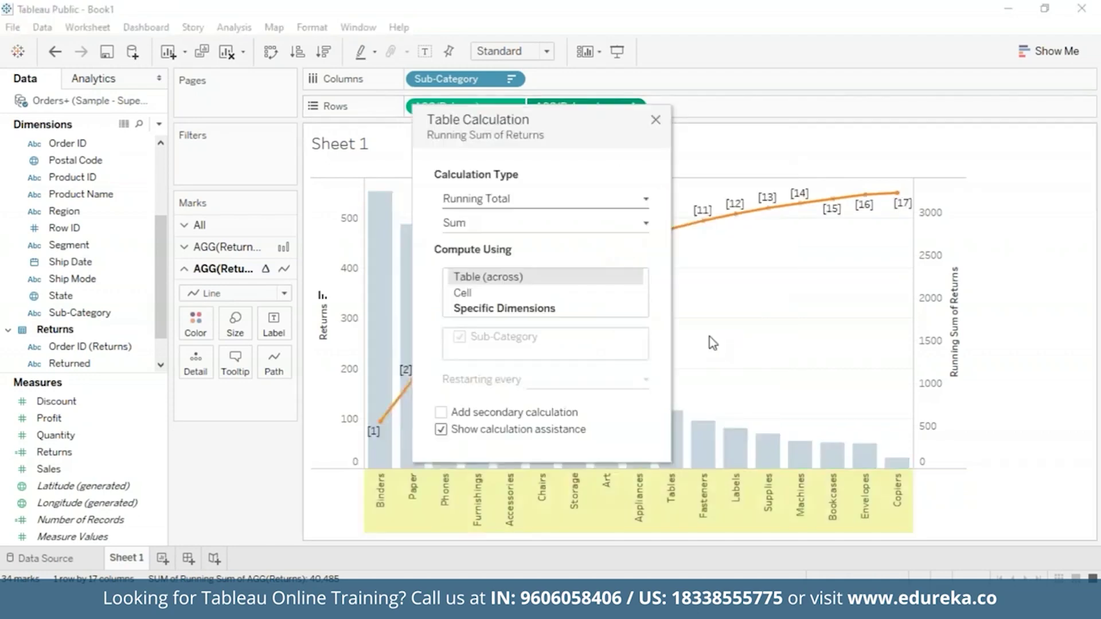
click(441, 413)
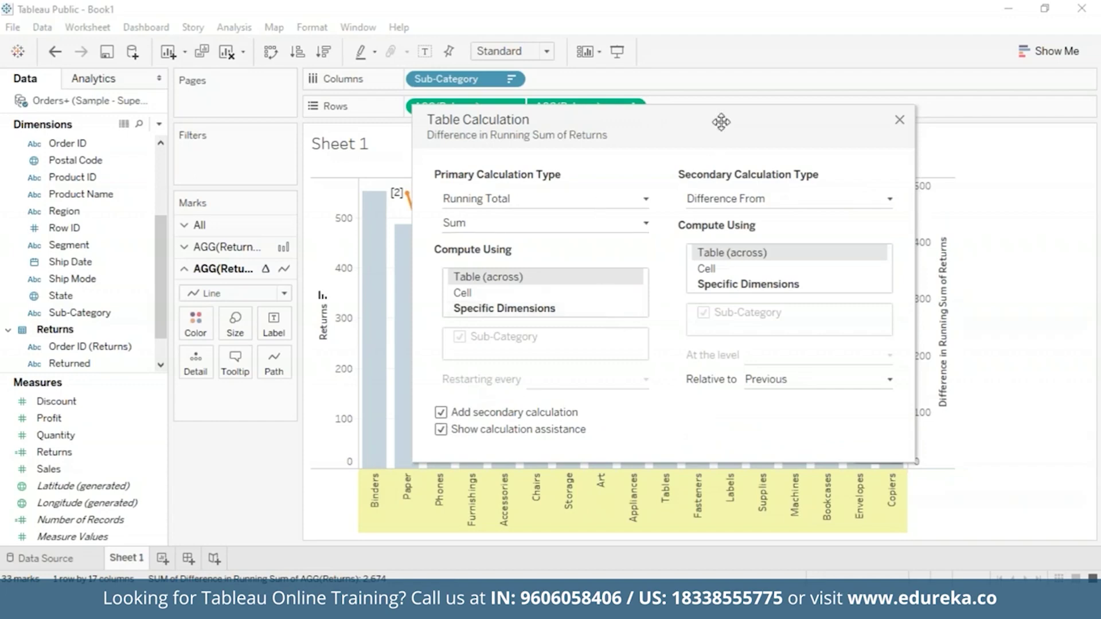
drag(721, 122, 584, 130)
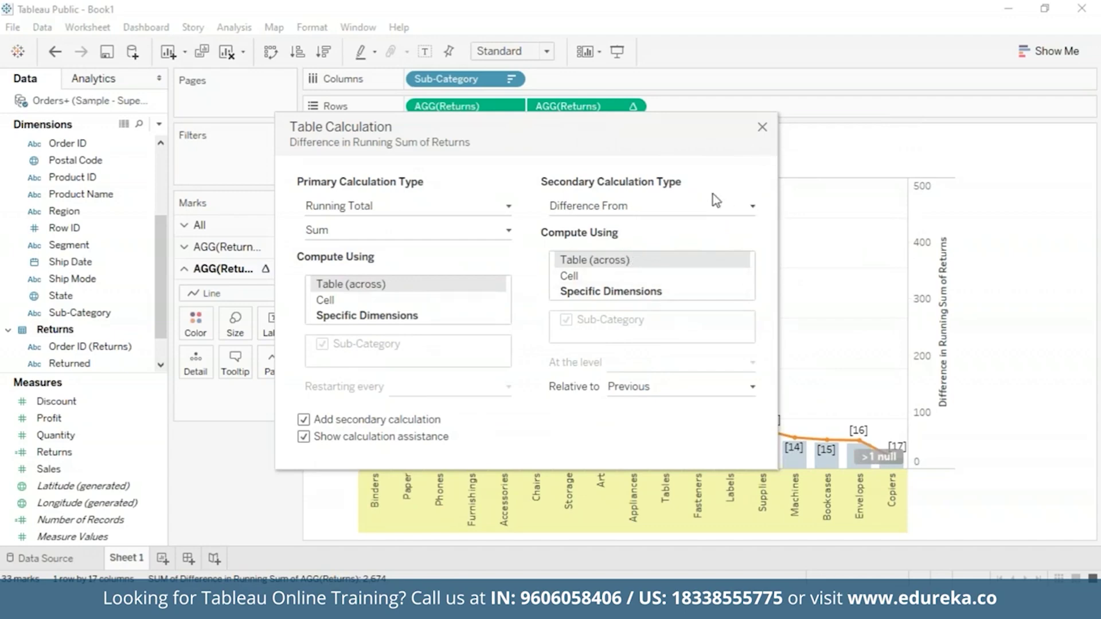
click(753, 207)
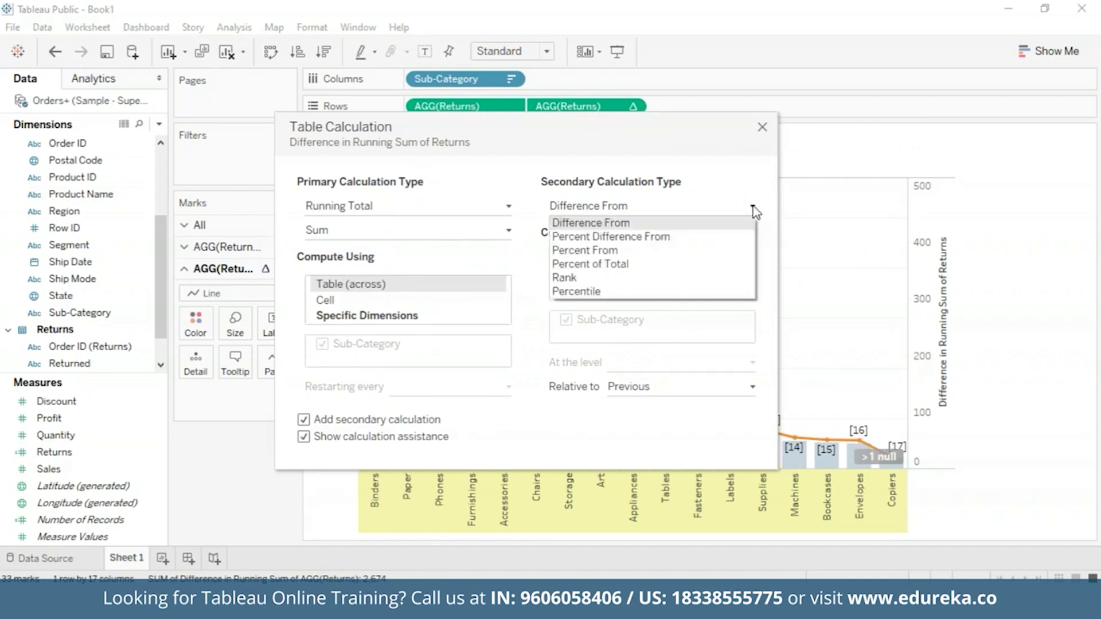
click(680, 265)
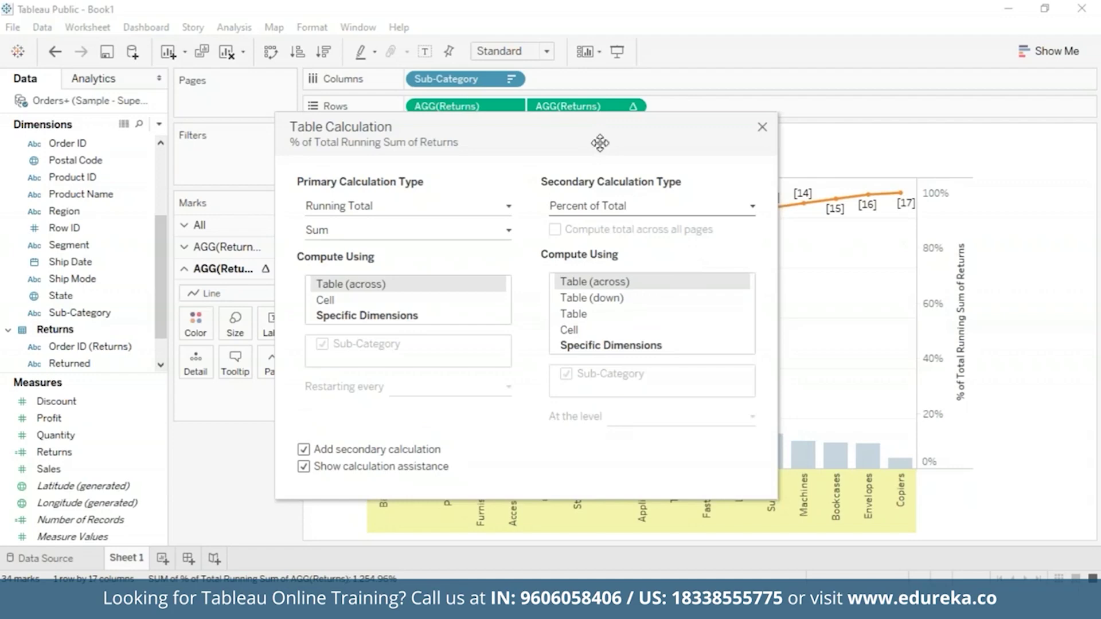
drag(572, 127, 229, 78)
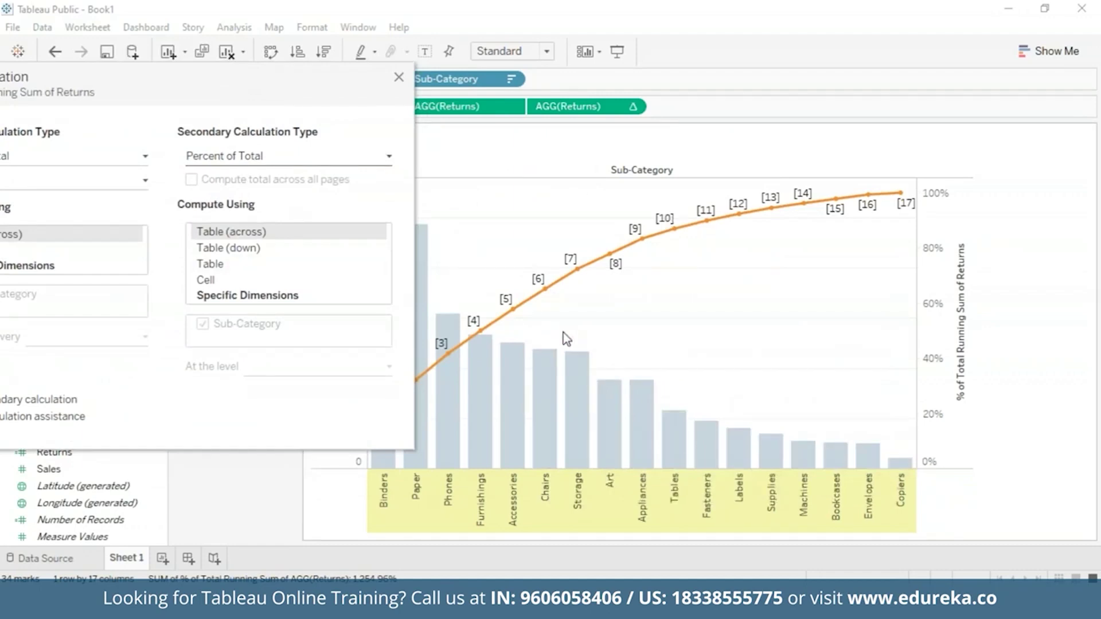
drag(270, 93, 434, 98)
click(563, 84)
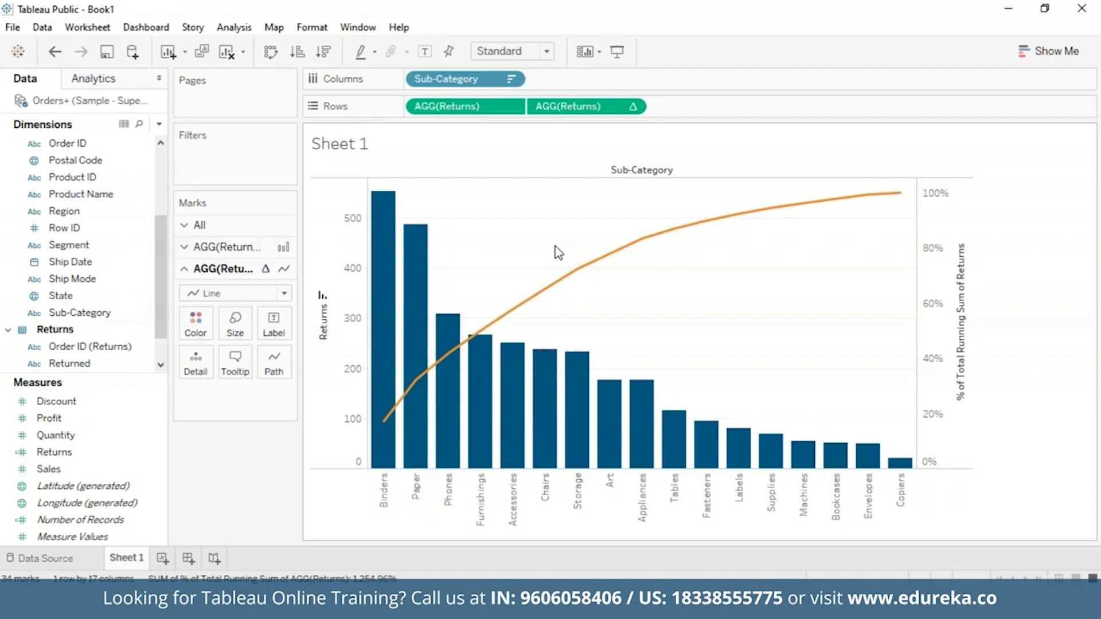
- Inspect the returns and cumulative percentage details of the leading sub-category bars, including Paper and Phones
mouse_move(389, 197)
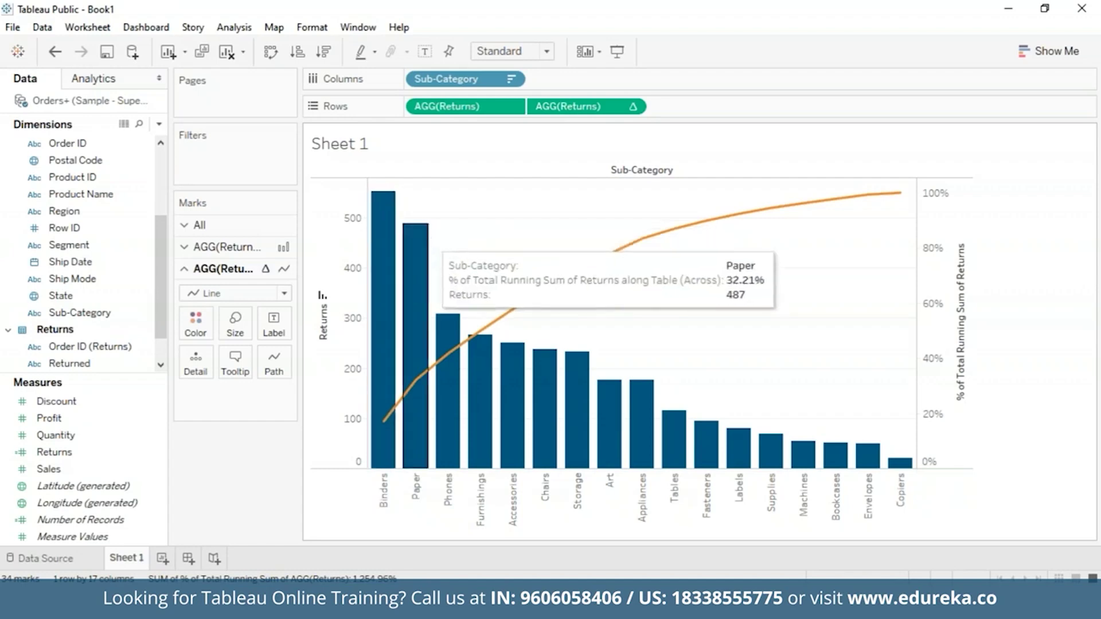
mouse_move(451, 316)
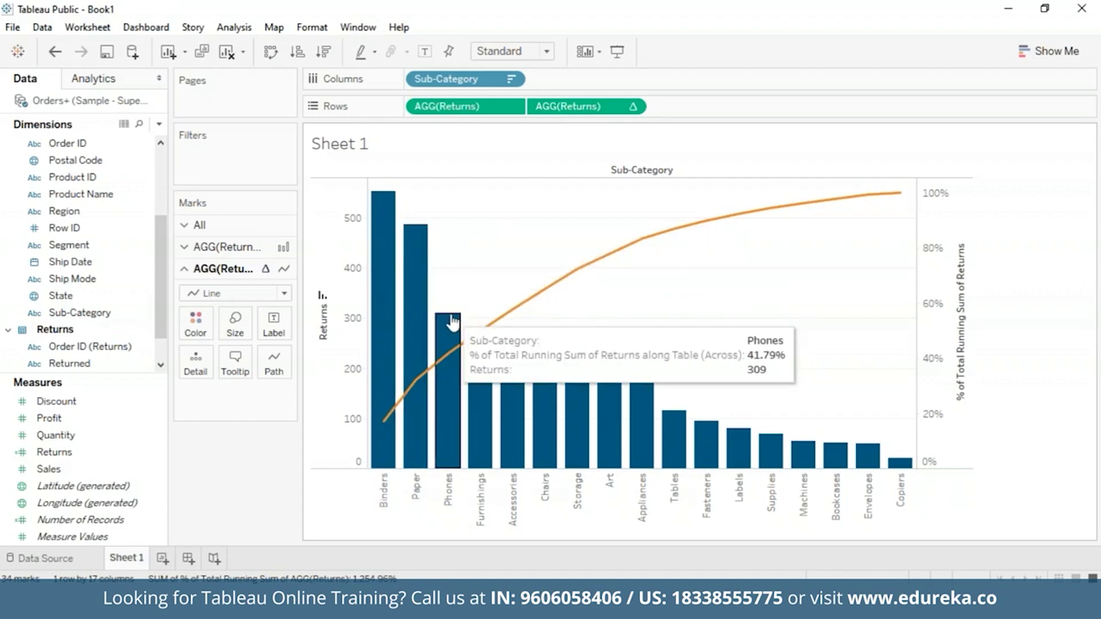